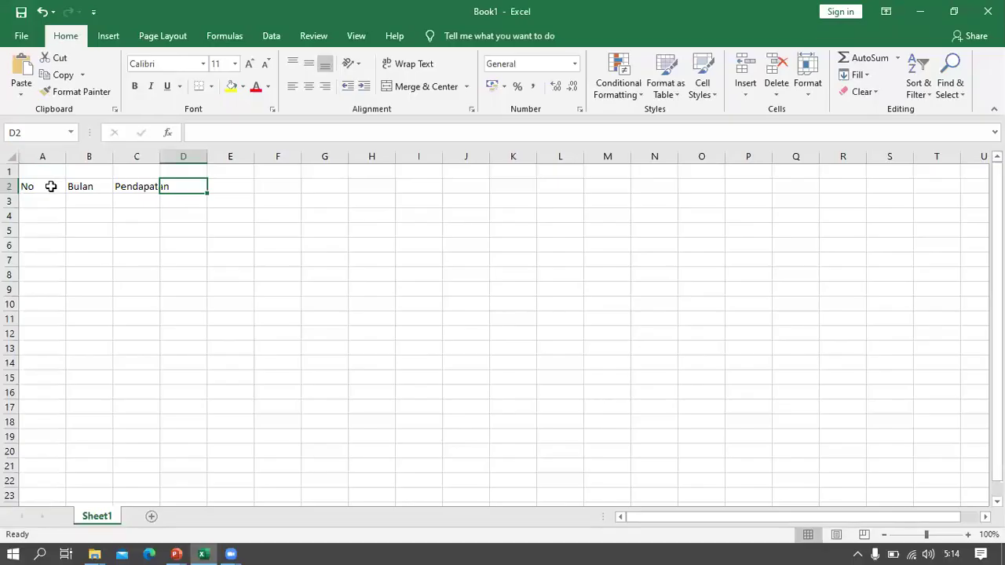
Step: Enter the headers "Pendapatan Lain-Lain" in D2 and "Total Pendapatan" in E2, following the example table in the PowerPoint slide
{"action": "type", "text": "PE"}
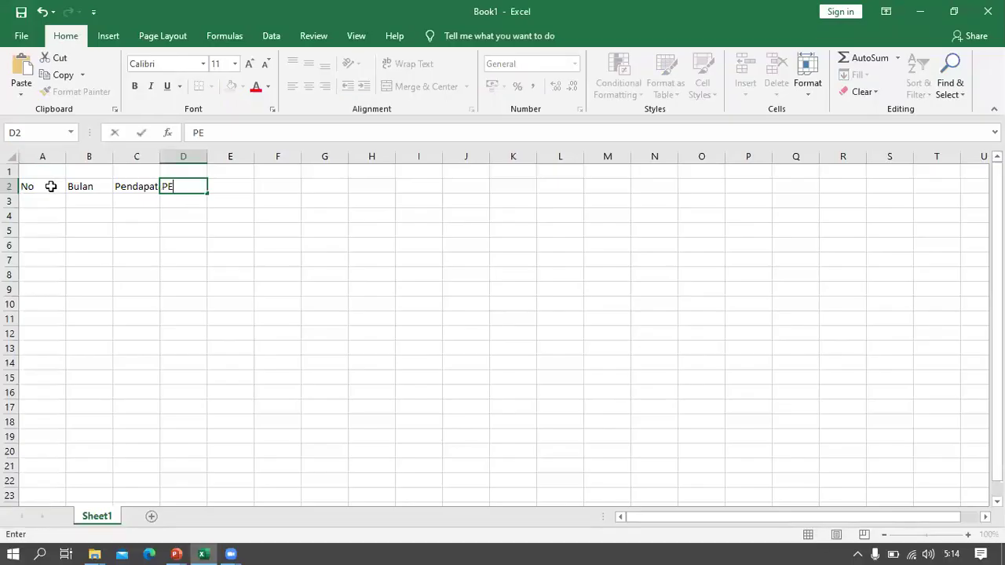
{"action": "type", "text": "ndapata"}
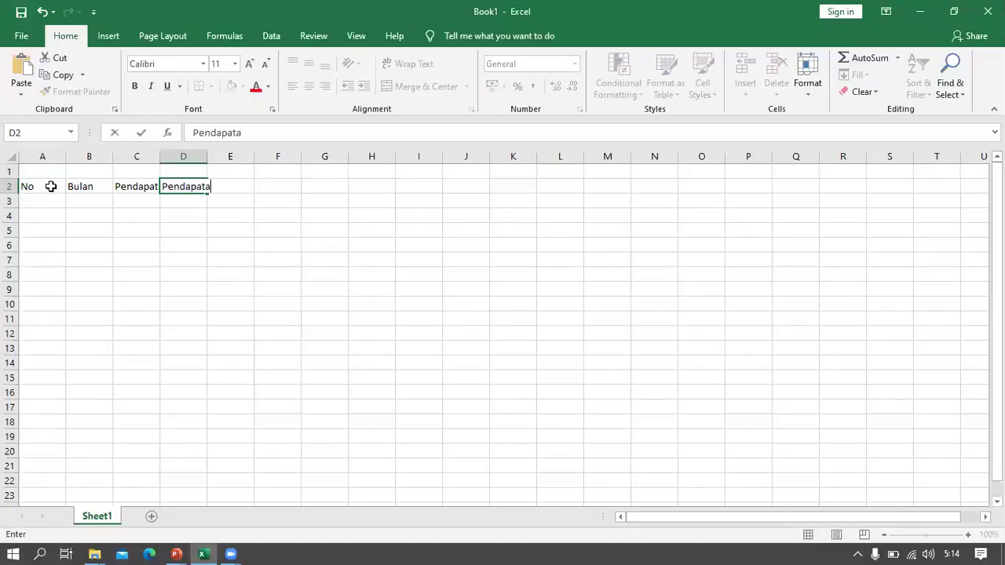
{"action": "type", "text": "n Lain-Lain"}
{"action": "key", "text": "Tab"}
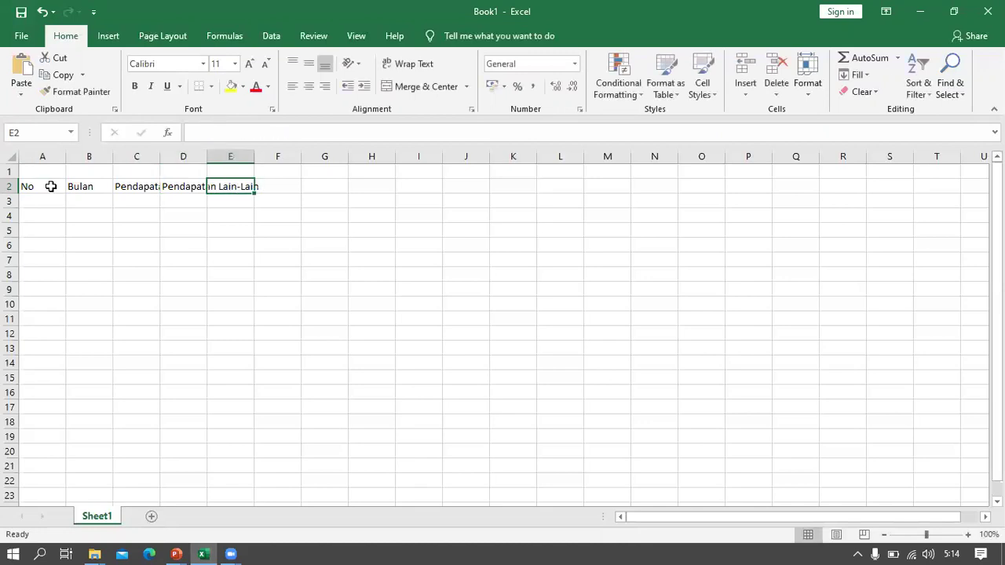
{"action": "key", "text": "alt+Tab"}
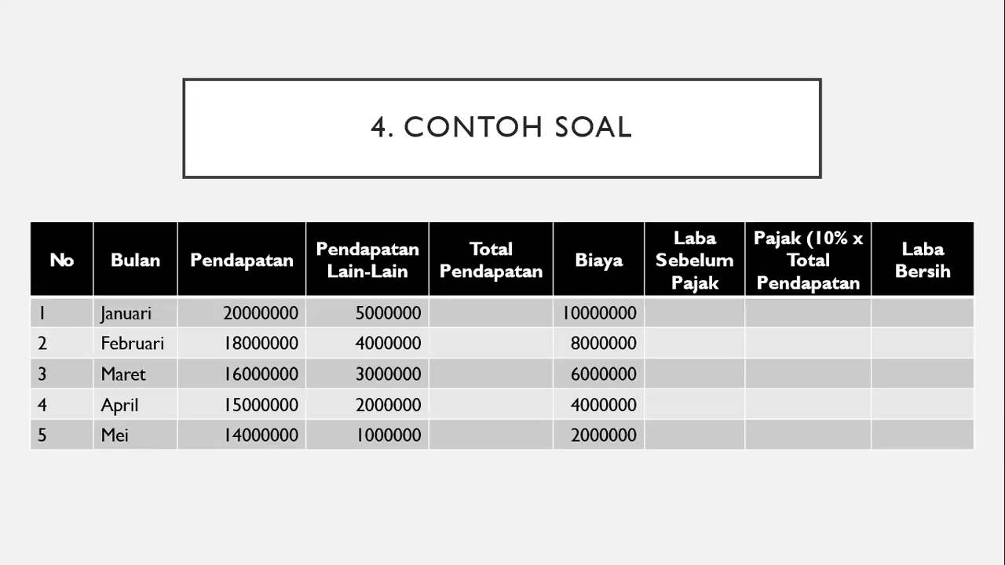
{"action": "key", "text": "alt+Tab"}
{"action": "type", "text": "To"}
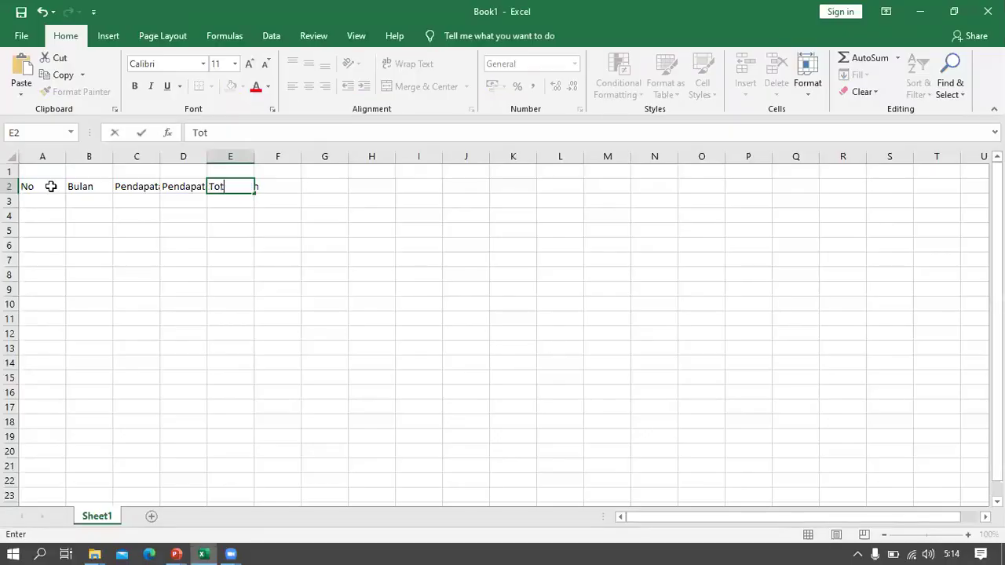
{"action": "type", "text": "tal Pendapatan"}
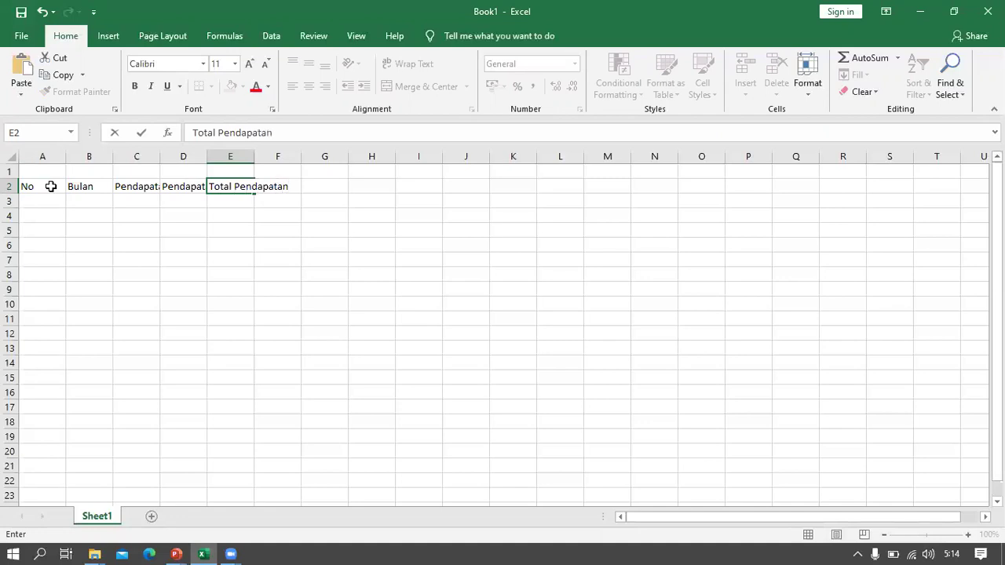
{"action": "key", "text": "Tab"}
Step: Check the PowerPoint slide's example table and enter the headers "Biaya" in F2 and "Laba Sebelum Pajak" in G2
{"action": "key", "text": "alt+Tab"}
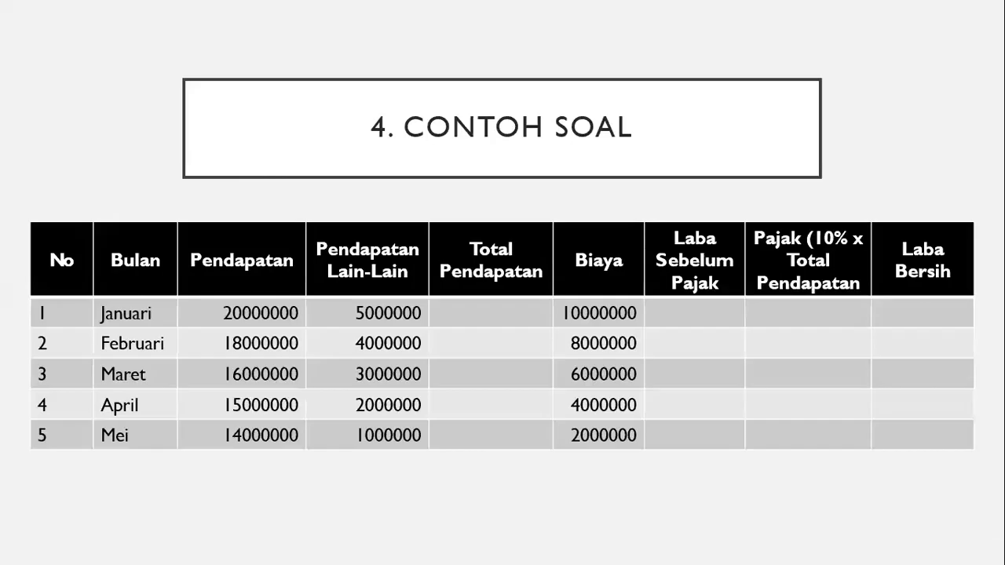
{"action": "key", "text": "alt+Tab"}
{"action": "type", "text": "Biay"}
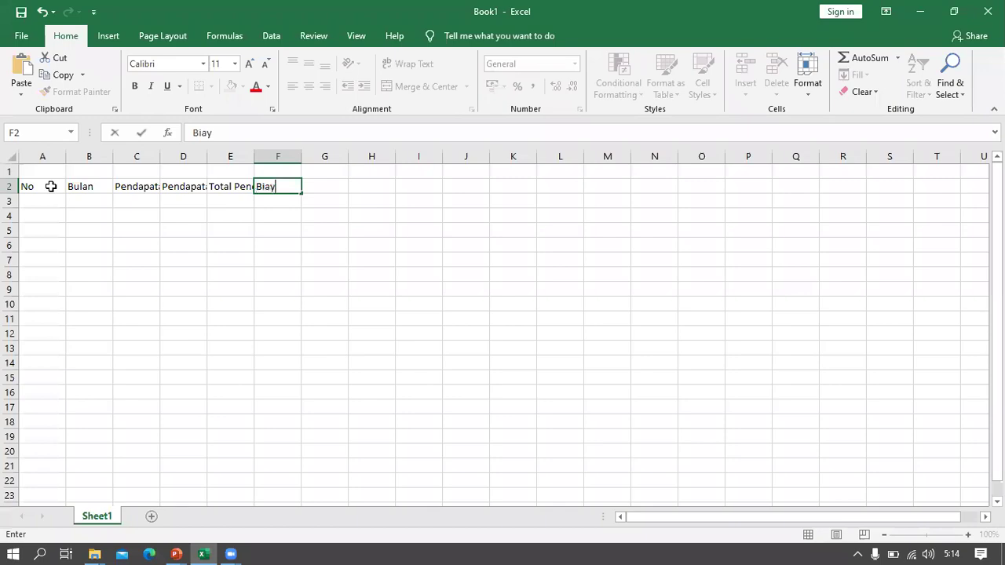
{"action": "key", "text": "Tab"}
{"action": "key", "text": "alt+Tab"}
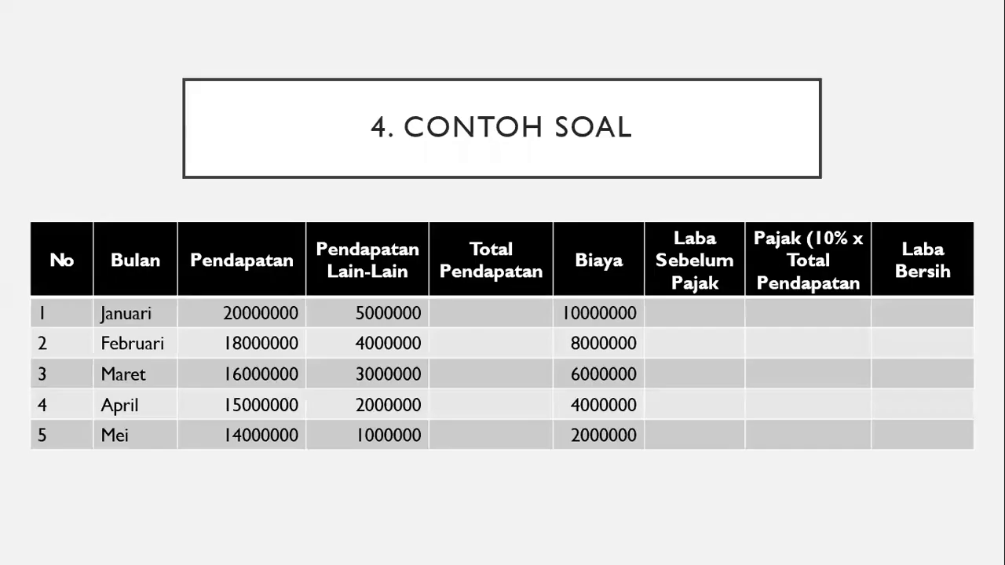
{"action": "key", "text": "alt+Tab"}
{"action": "type", "text": "Lba"}
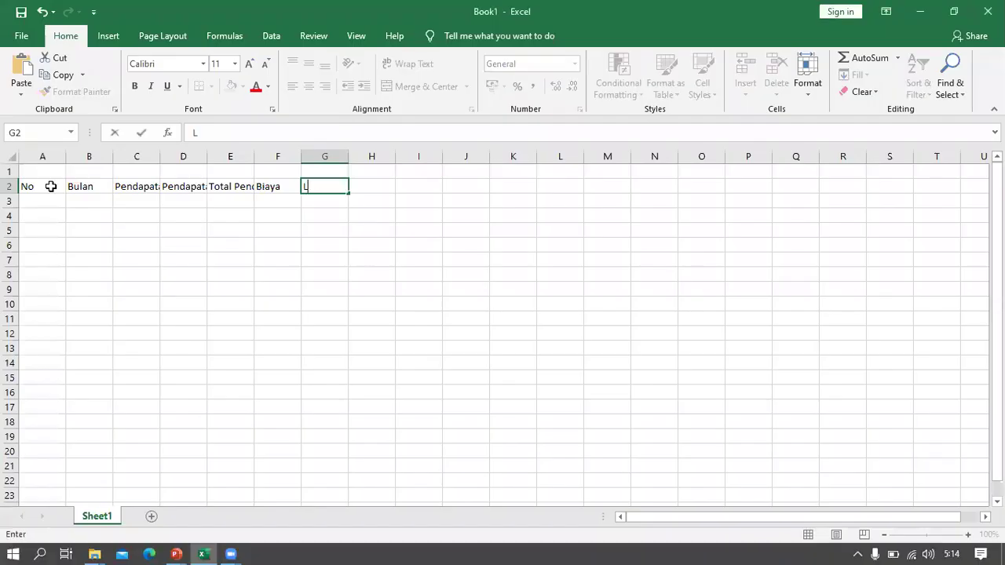
{"action": "key", "text": "BackSpace"}
{"action": "type", "text": "aba Sebelum"}
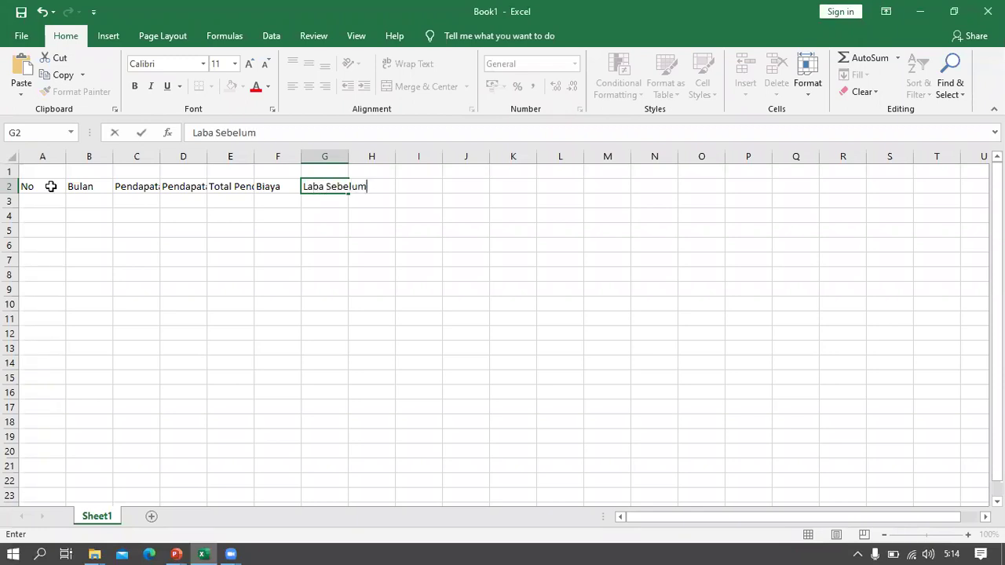
{"action": "type", "text": " Pajak"}
{"action": "key", "text": "Tab"}
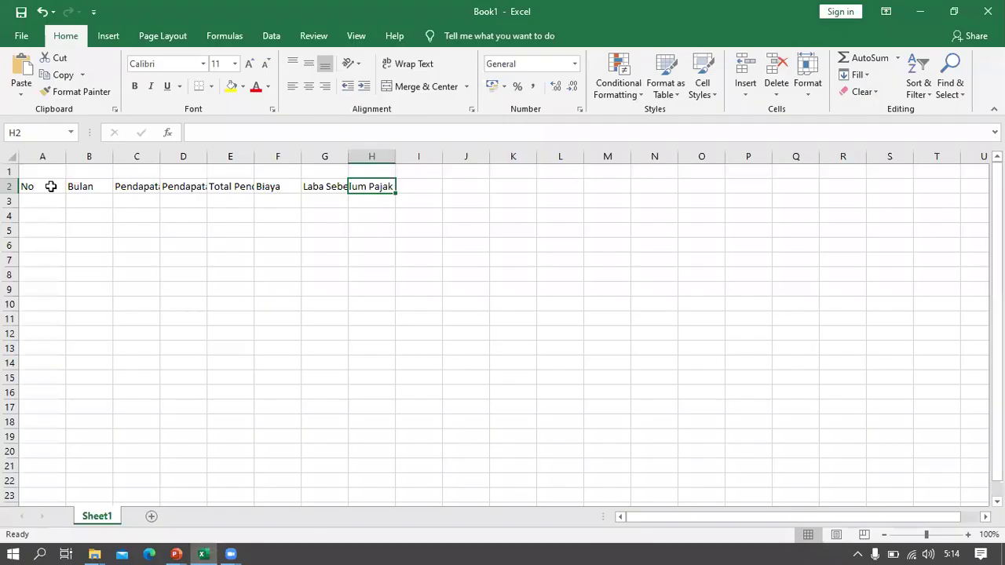
Step: Enter the headers "Pajak (10% x Total Pendapatan" in H2 and "Laba Bersih" in I2
{"action": "type", "text": "Paja"}
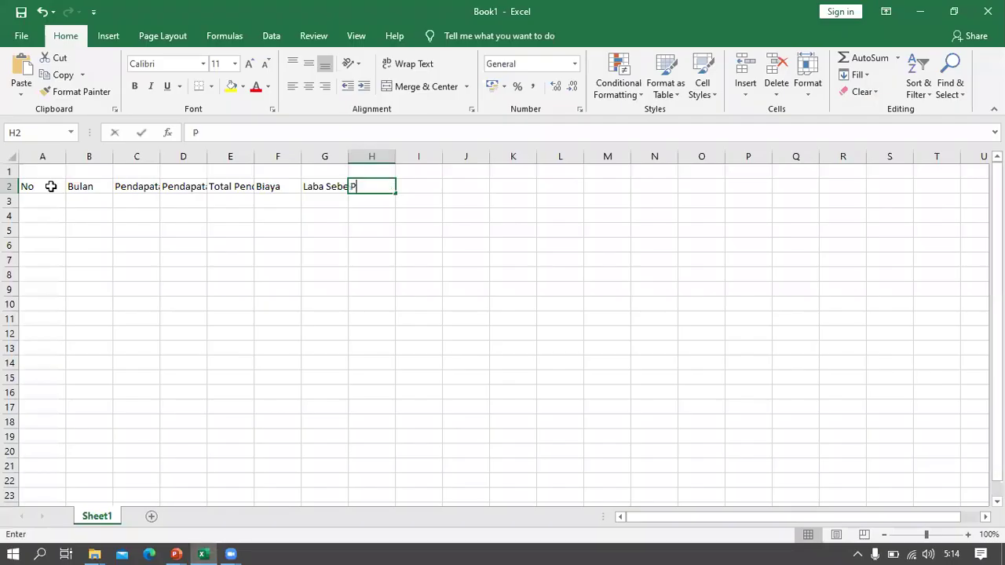
{"action": "type", "text": "k (10%"}
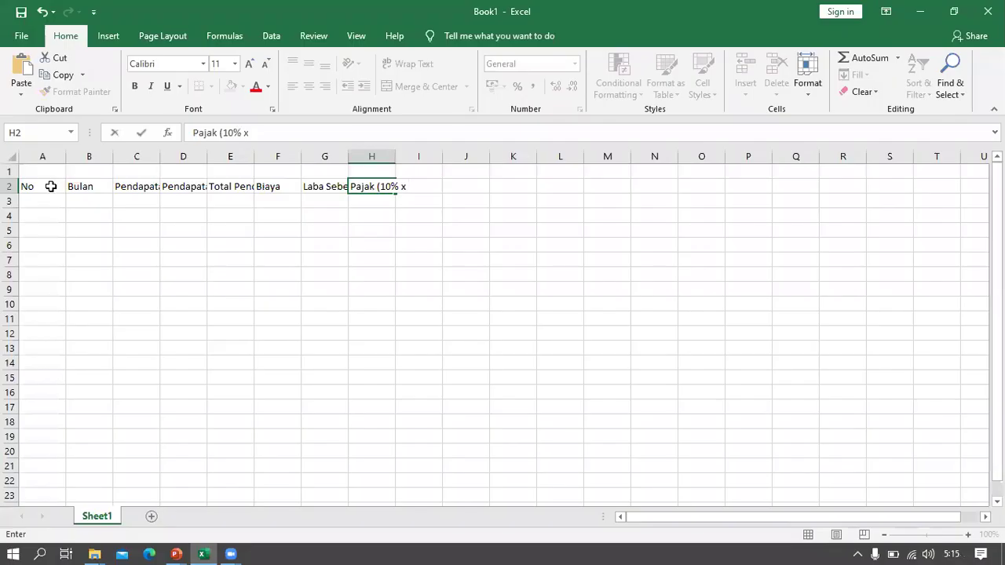
{"action": "type", "text": "Total Pendapatan"}
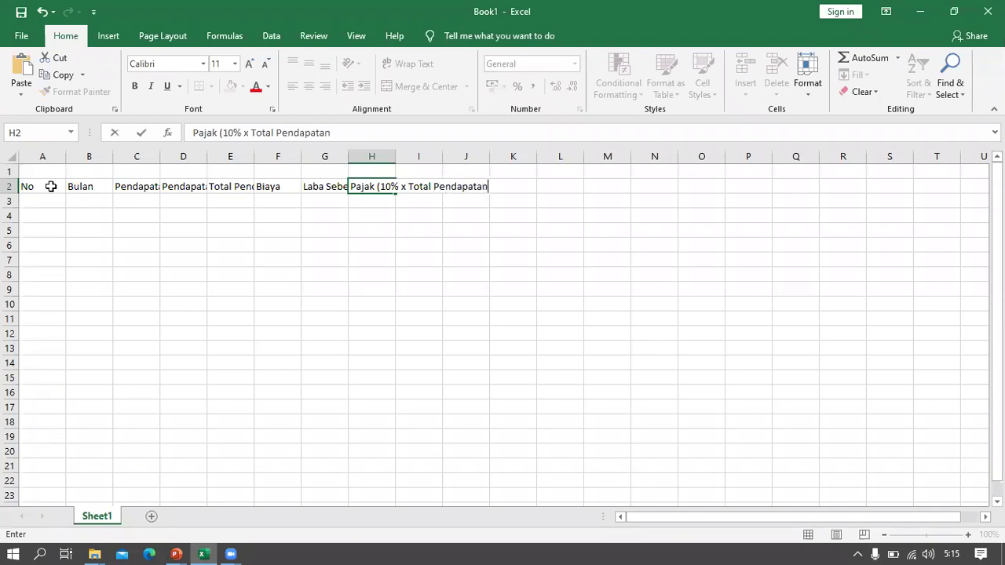
{"action": "key", "text": "Tab"}
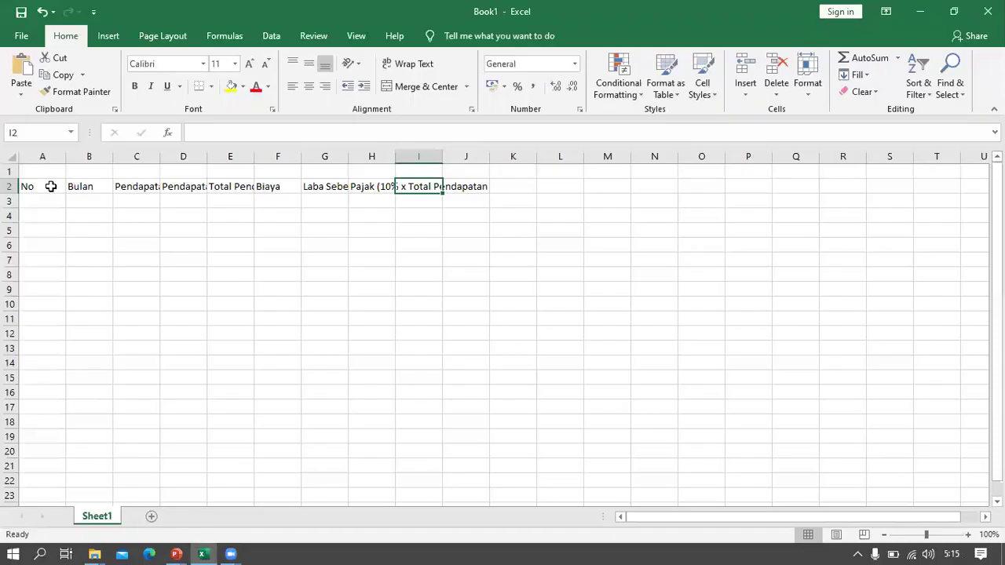
{"action": "type", "text": "Laba Bersih"}
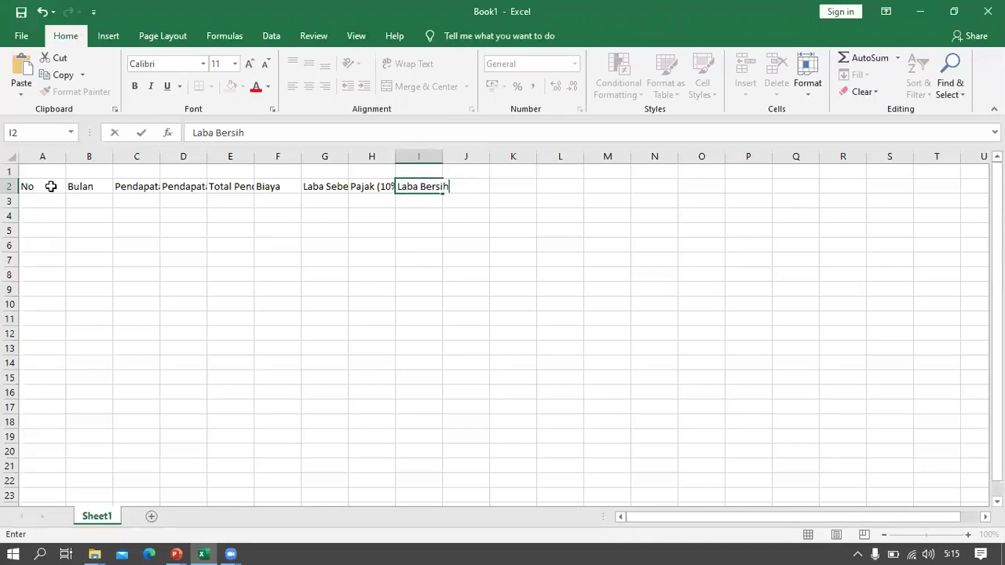
{"action": "key", "text": "Tab"}
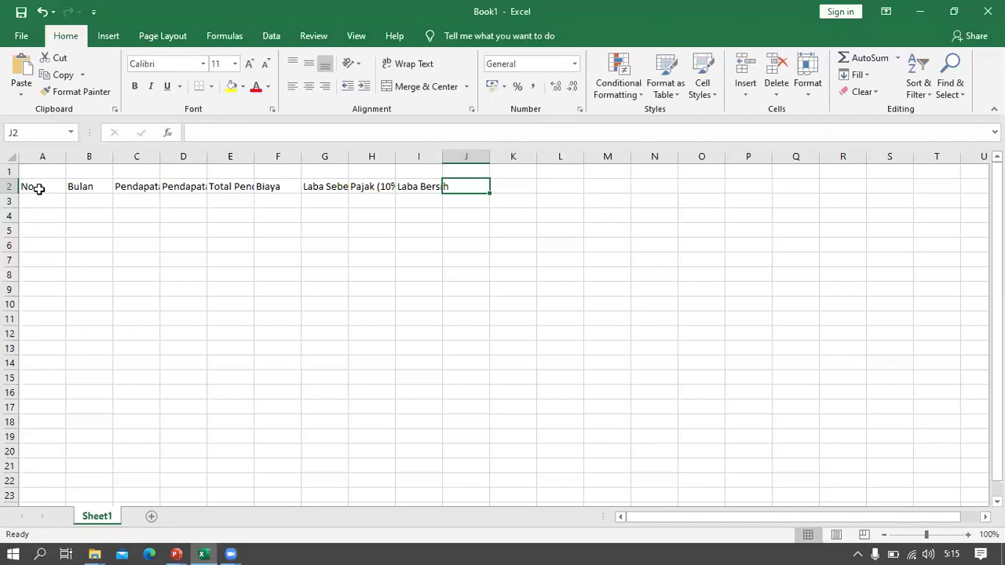
Step: Apply all borders to the table range A2:I7 and narrow the No column to about half its width
{"action": "left_click_drag", "start_coordinate": [39, 188], "coordinate": [403, 262]}
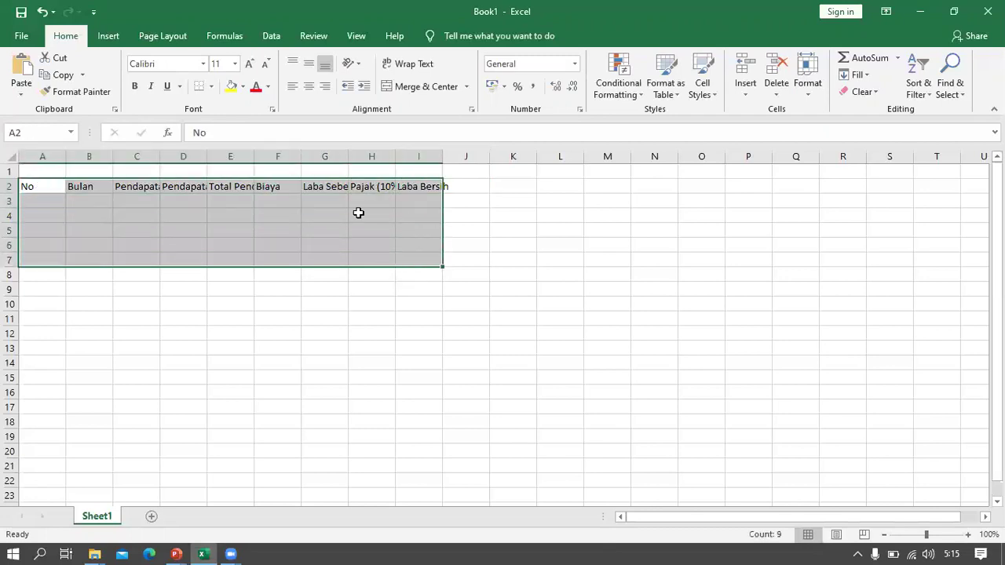
{"action": "left_click", "coordinate": [212, 86]}
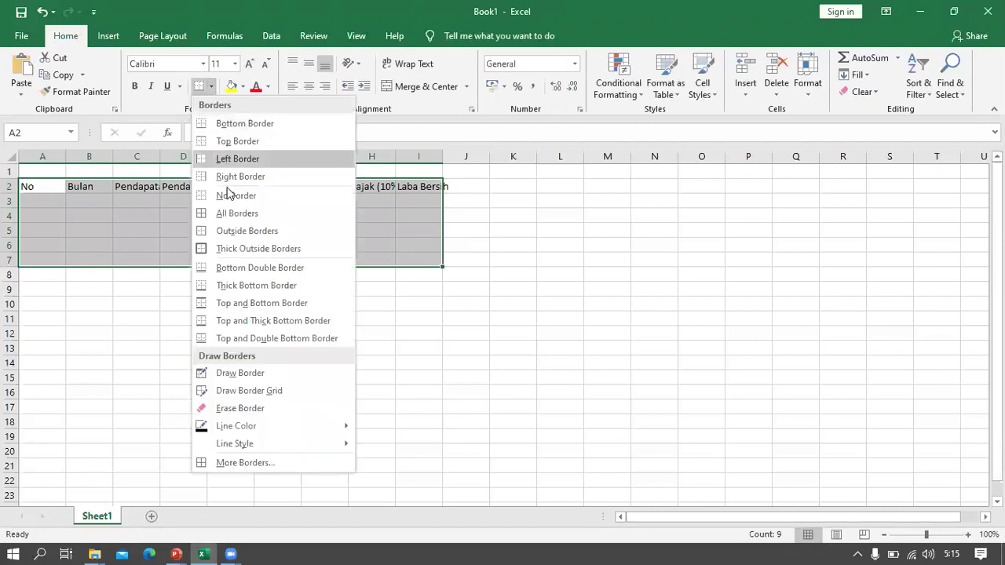
{"action": "left_click", "coordinate": [233, 213]}
{"action": "left_click_drag", "start_coordinate": [66, 156], "coordinate": [45, 157]}
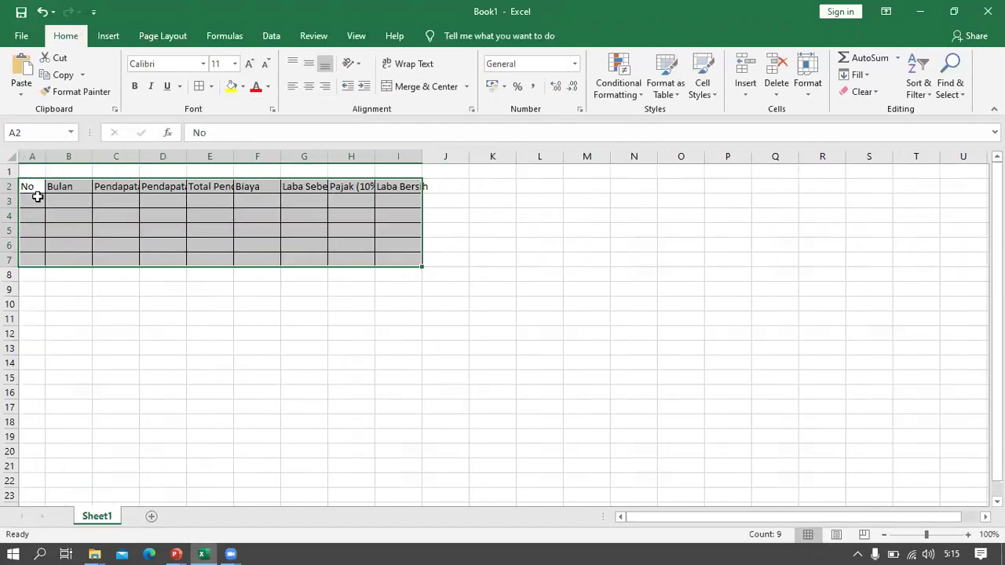
Step: Number the rows 1 to 5 in A3:A7 and center the numbers
{"action": "left_click", "coordinate": [39, 197]}
{"action": "type", "text": "1"}
{"action": "key", "text": "Return"}
{"action": "type", "text": "2"}
{"action": "key", "text": "Return"}
{"action": "left_click", "coordinate": [39, 197]}
{"action": "left_click_drag", "start_coordinate": [39, 198], "coordinate": [45, 268]}
{"action": "left_click", "coordinate": [308, 85]}
{"action": "left_click", "coordinate": [69, 201]}
Step: Autofit columns C, D, E, G, H and I to the width of their headers
{"action": "left_click_drag", "start_coordinate": [31, 189], "coordinate": [373, 181]}
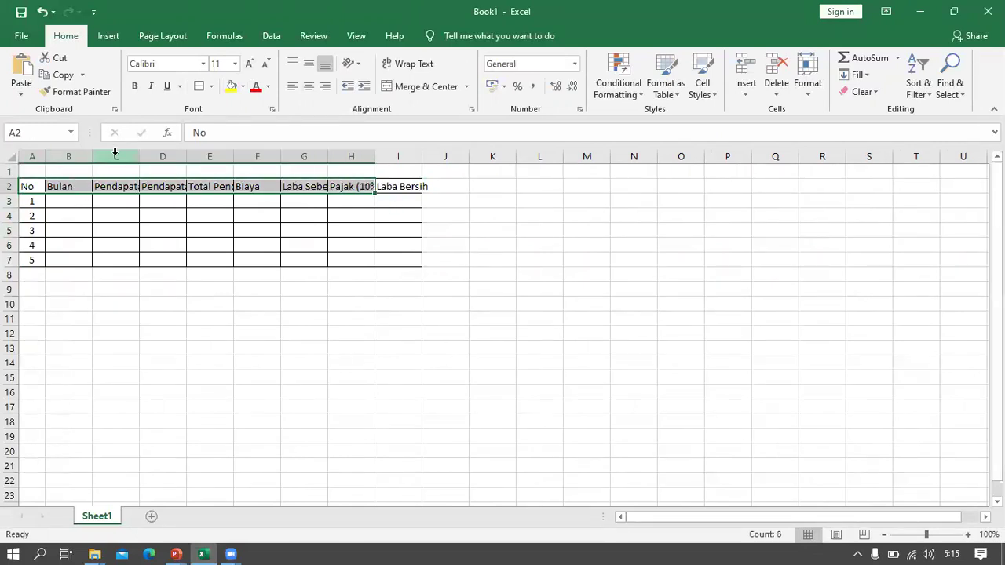
{"action": "double_click", "coordinate": [139, 155]}
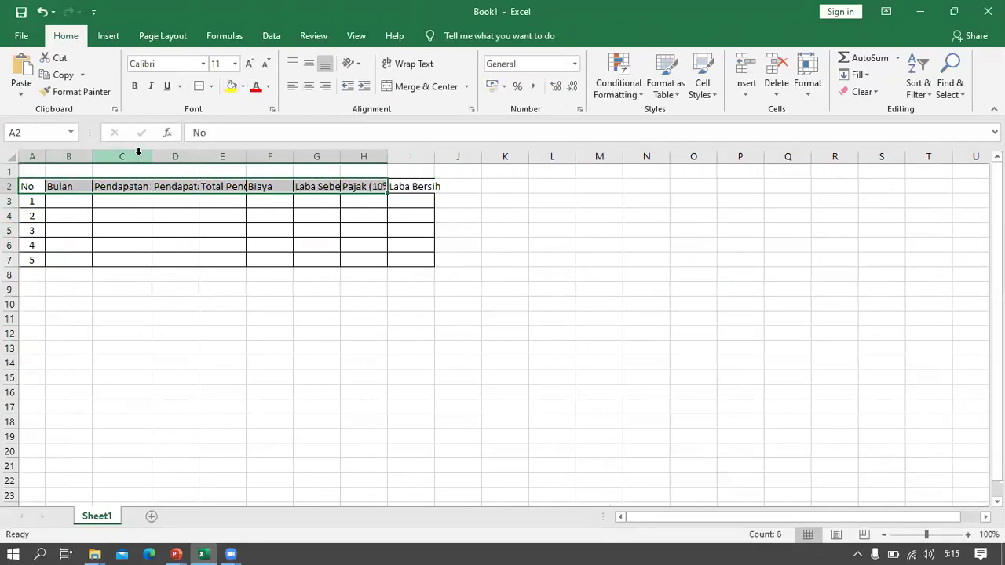
{"action": "double_click", "coordinate": [199, 154]}
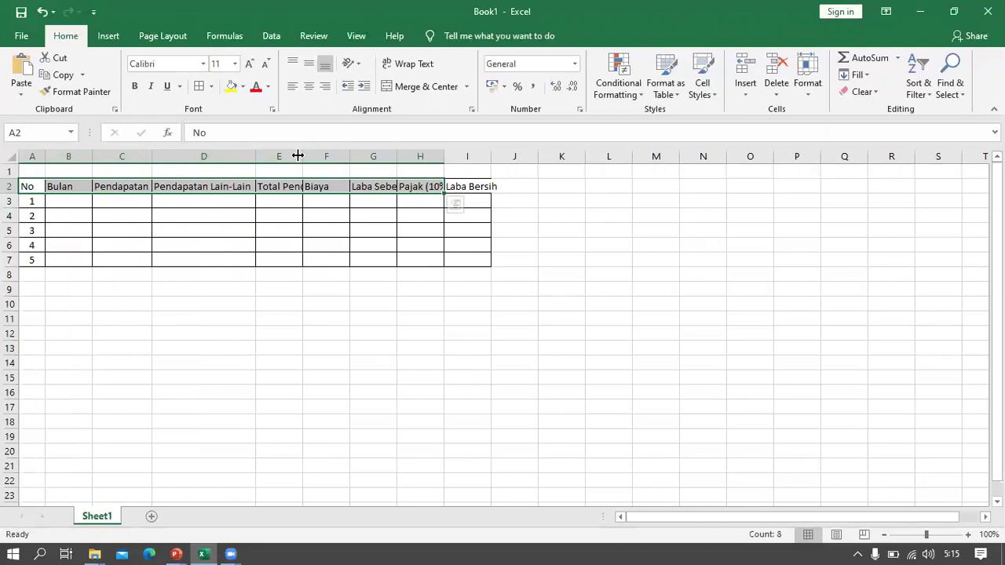
{"action": "double_click", "coordinate": [302, 154]}
{"action": "left_click_drag", "start_coordinate": [434, 157], "coordinate": [438, 159]}
{"action": "double_click", "coordinate": [436, 157]}
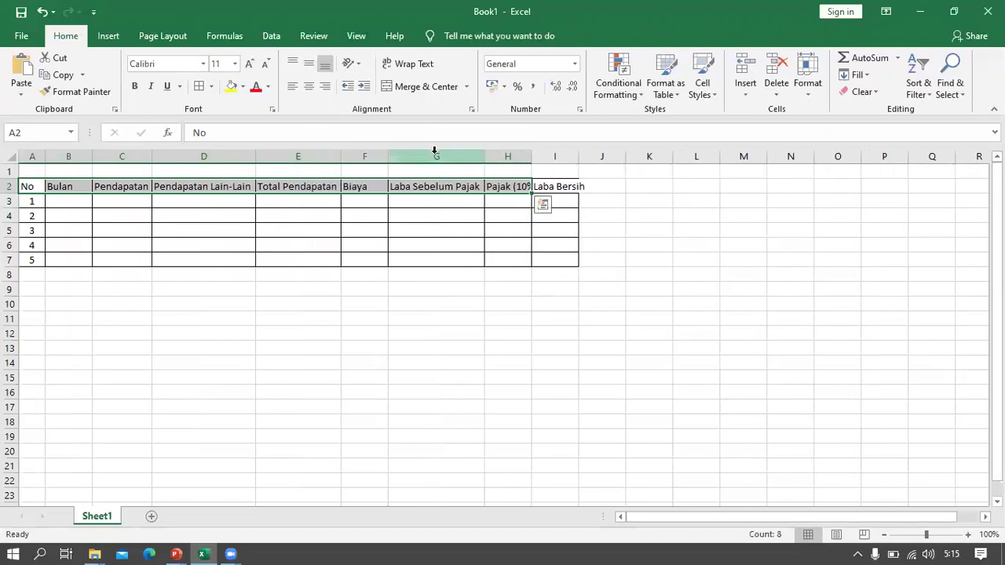
{"action": "double_click", "coordinate": [535, 162]}
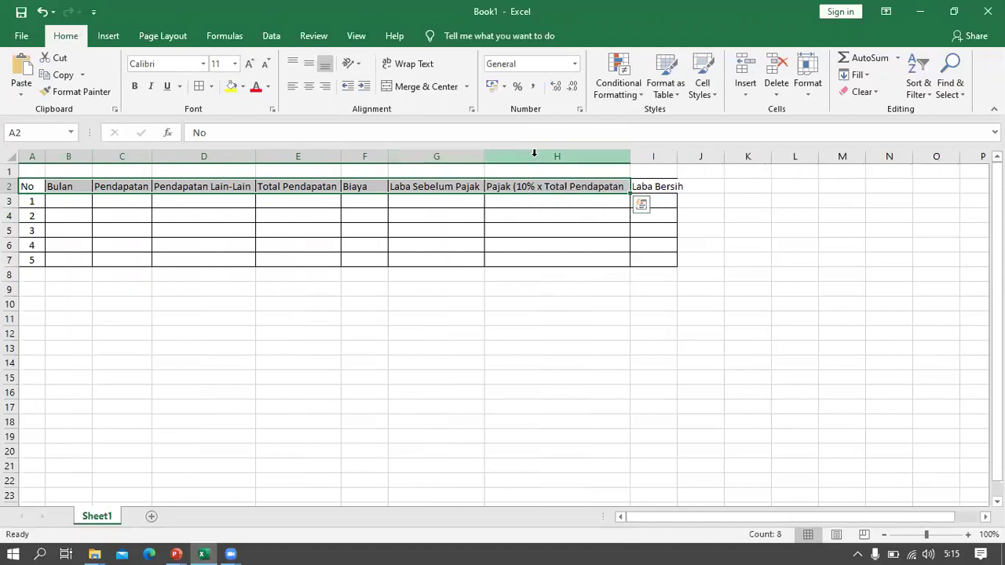
{"action": "double_click", "coordinate": [676, 156]}
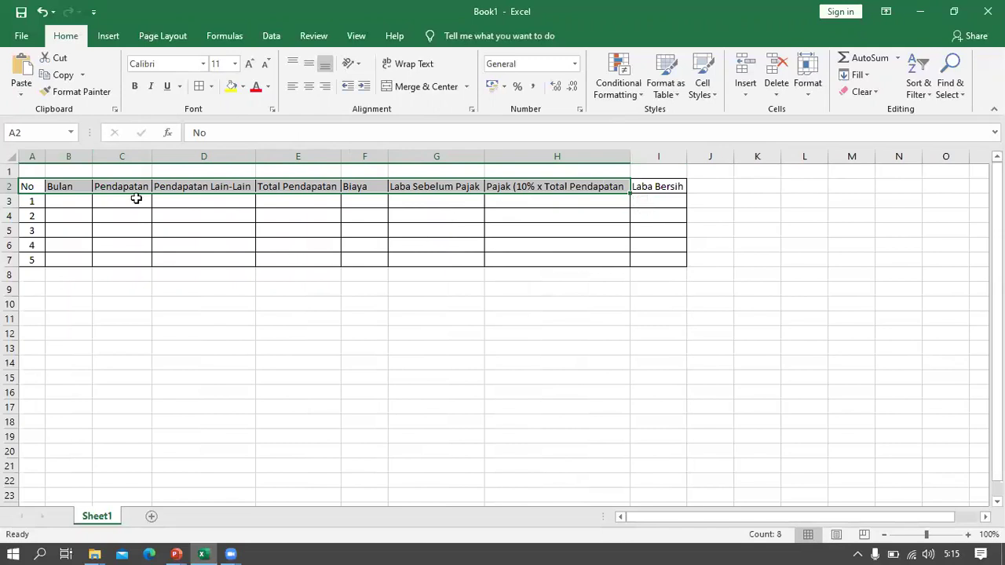
Step: Look up the months in the PowerPoint slide and enter Januari in B3 and Februari in B4
{"action": "left_click", "coordinate": [79, 202]}
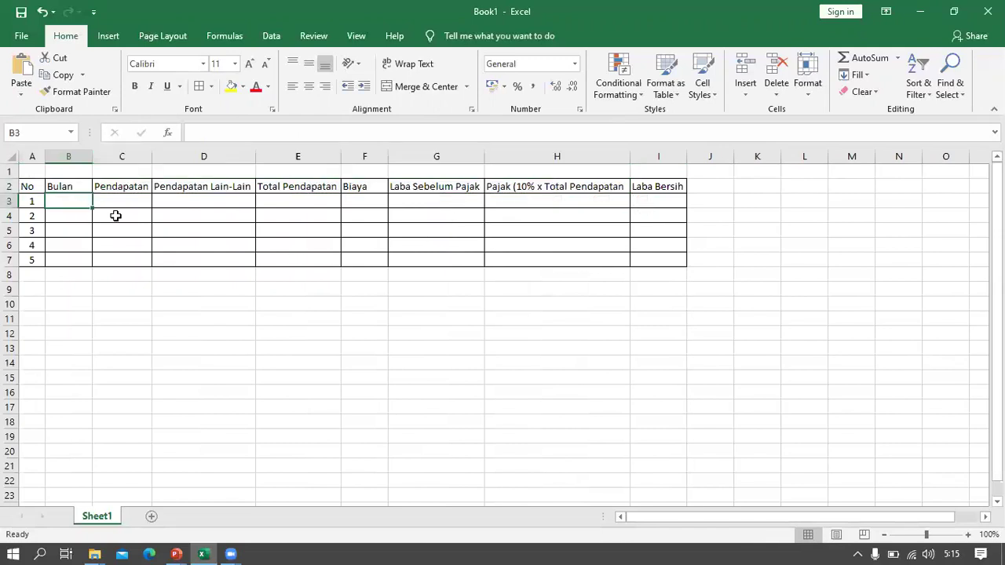
{"action": "key", "text": "alt+Tab"}
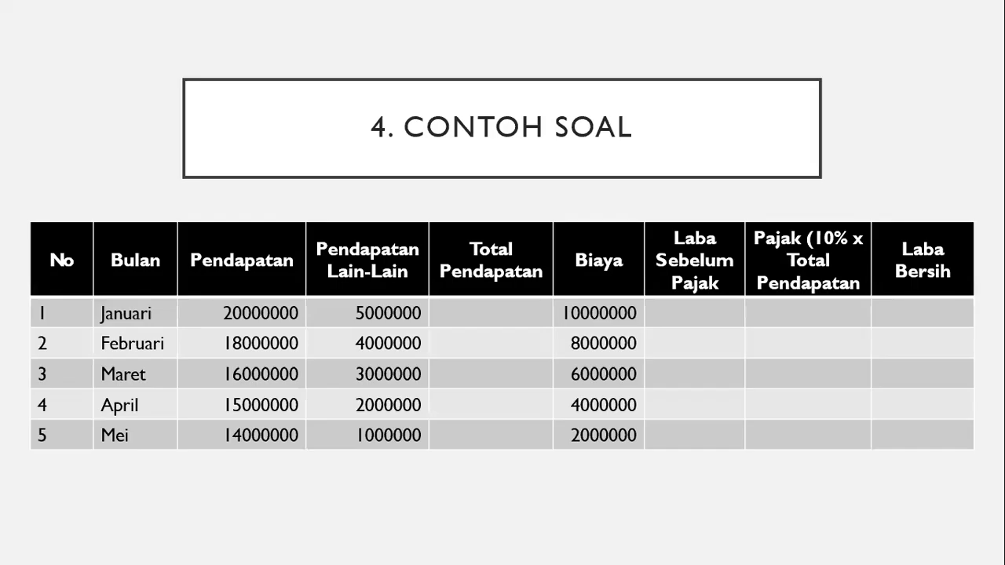
{"action": "key", "text": "alt+Tab"}
{"action": "type", "text": "Januari"}
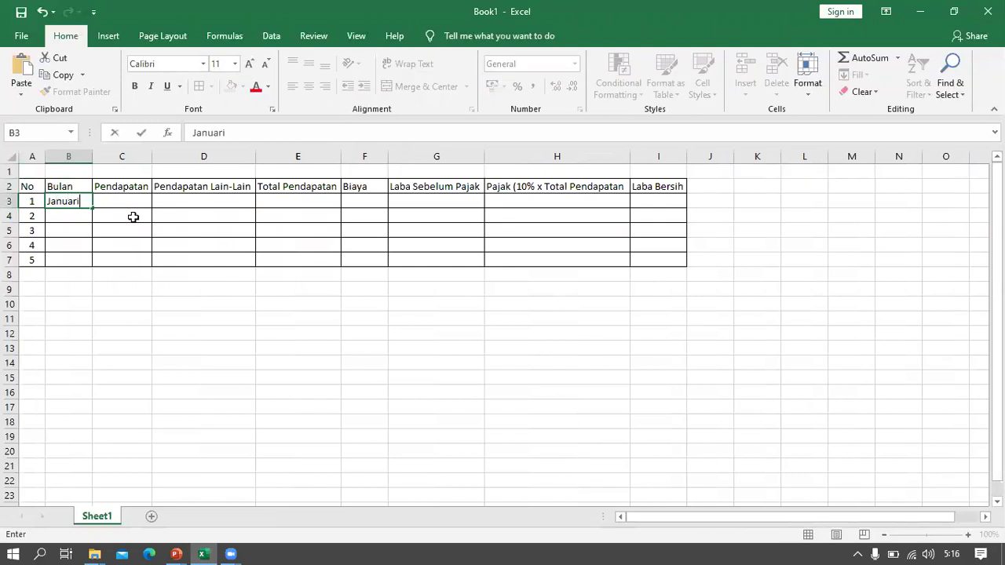
{"action": "key", "text": "Return"}
{"action": "type", "text": "Fe"}
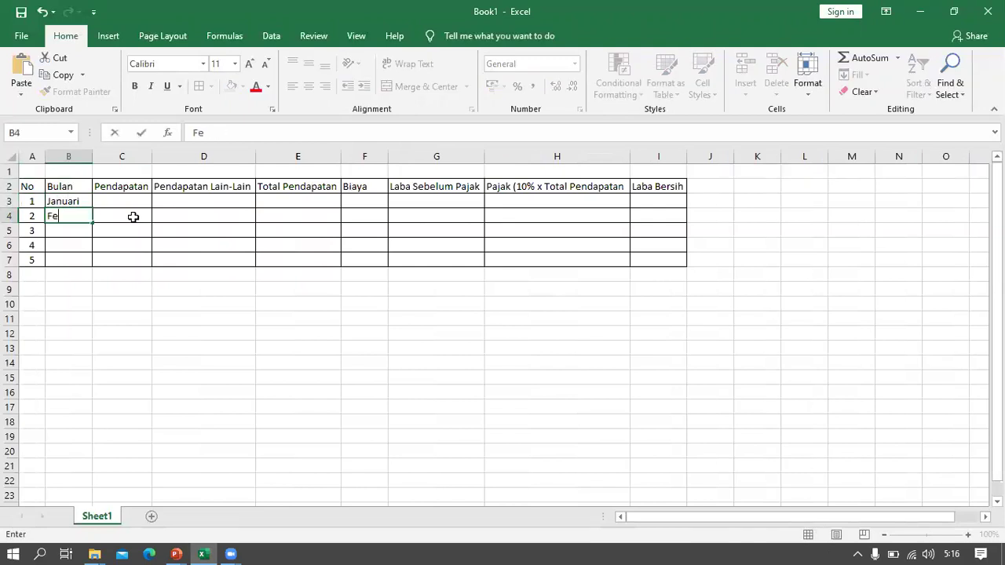
{"action": "type", "text": "brua"}
{"action": "left_click_drag", "start_coordinate": [73, 201], "coordinate": [83, 218]}
Step: Enter the months Maret, April and Mei in B5:B7
{"action": "left_click", "coordinate": [82, 233]}
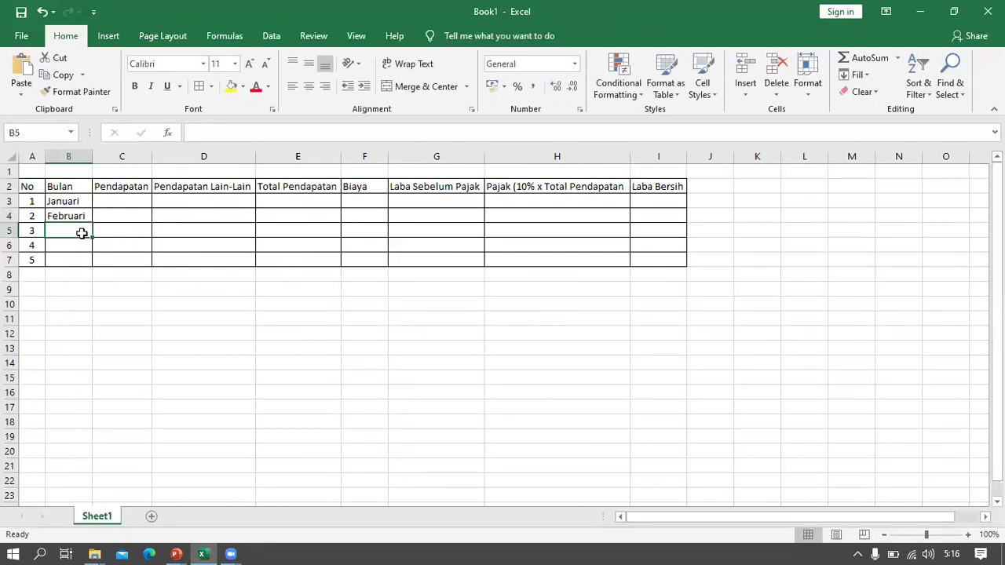
{"action": "type", "text": "Maret"}
{"action": "key", "text": "Return"}
{"action": "type", "text": "April"}
{"action": "key", "text": "Return"}
{"action": "type", "text": "Mei"}
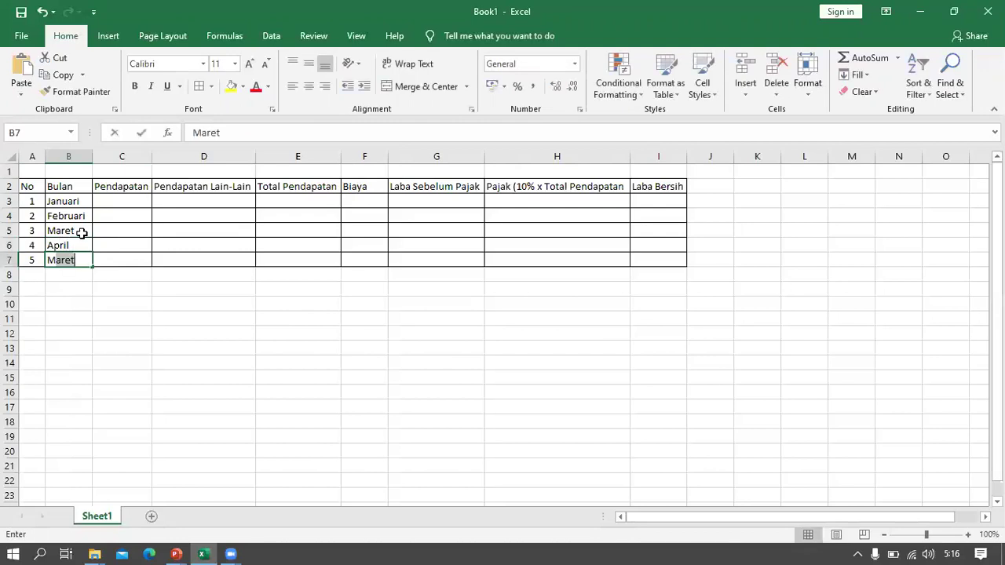
{"action": "key", "text": "Tab"}
Step: Select C3, the first Pendapatan cell, and widen the Bulan column slightly
{"action": "key", "text": "Up"}
{"action": "key", "text": "Up"}
{"action": "key", "text": "Up"}
{"action": "key", "text": "Up"}
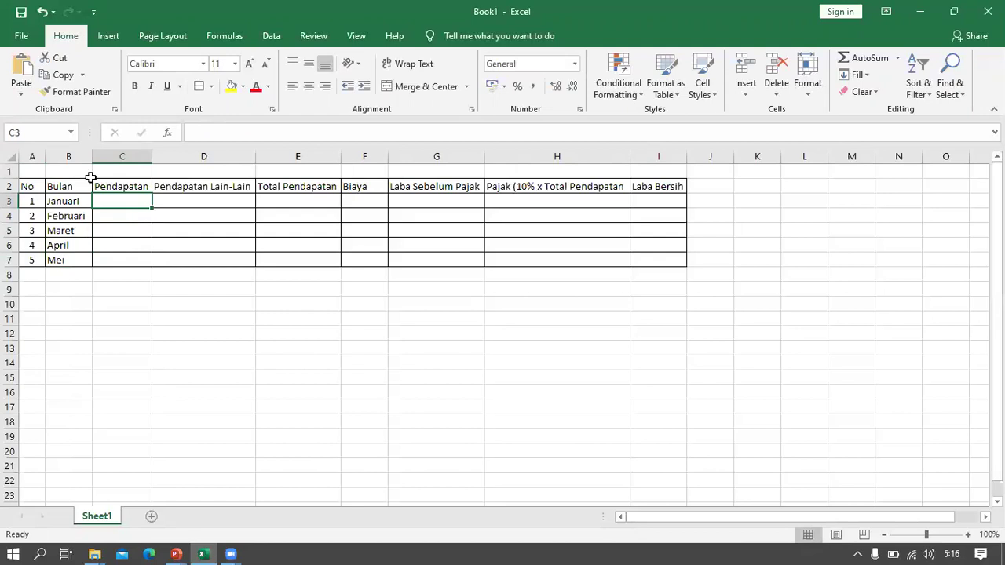
{"action": "left_click_drag", "start_coordinate": [92, 157], "coordinate": [109, 160]}
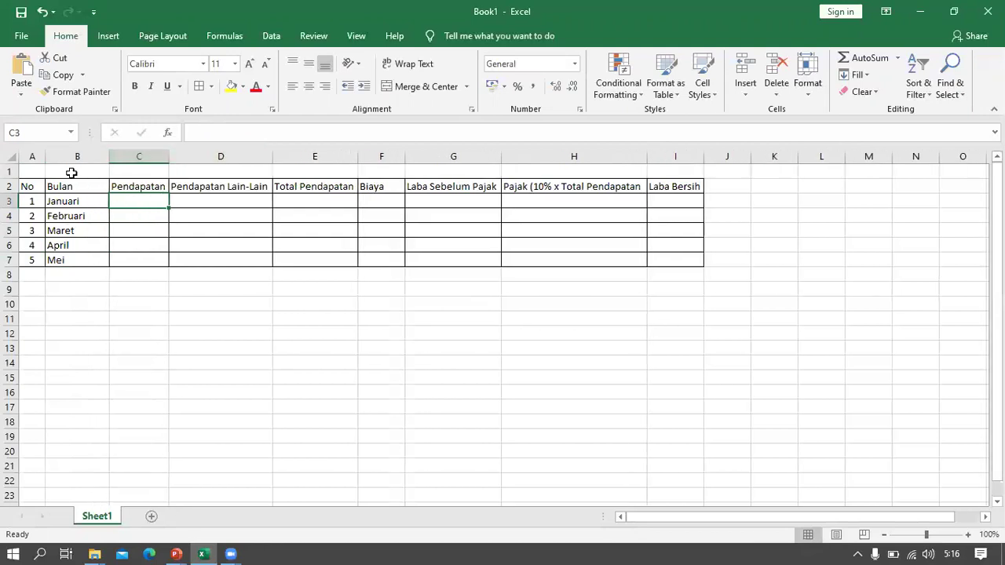
Step: Center the headers in A2:I2 horizontally and apply text wrapping to the Pajak header in H2
{"action": "left_click_drag", "start_coordinate": [26, 187], "coordinate": [674, 188]}
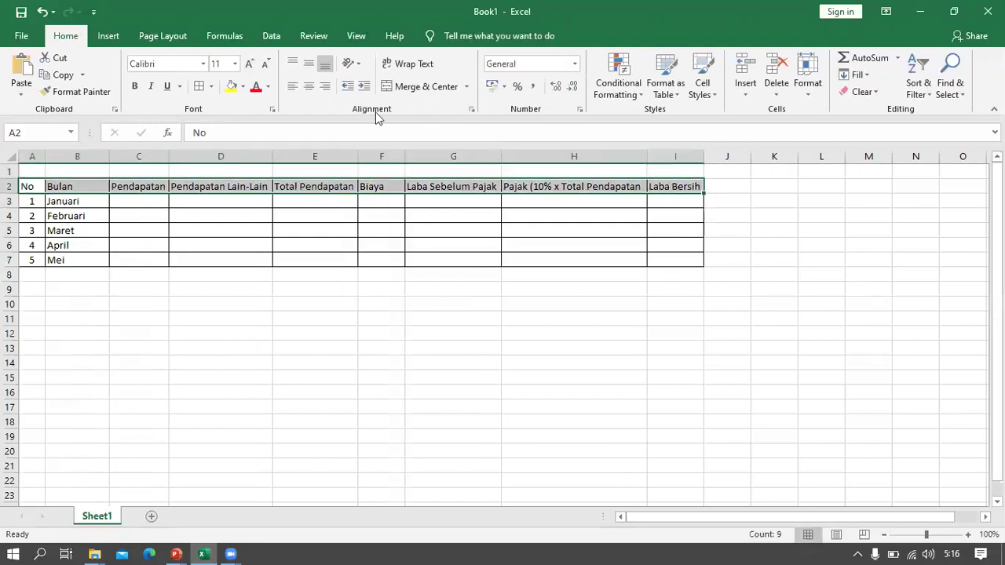
{"action": "left_click", "coordinate": [308, 85]}
{"action": "left_click", "coordinate": [587, 186]}
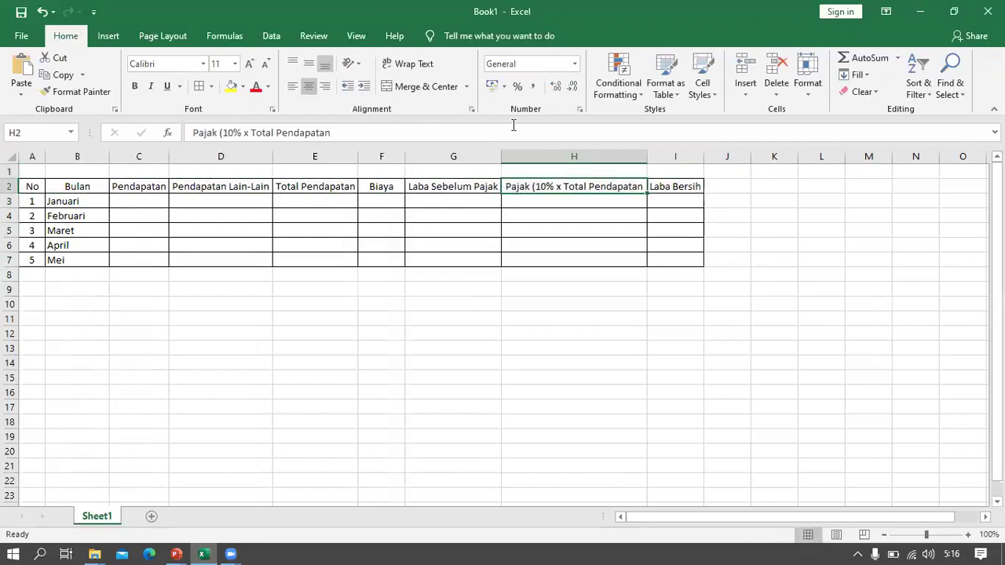
{"action": "left_click", "coordinate": [430, 66]}
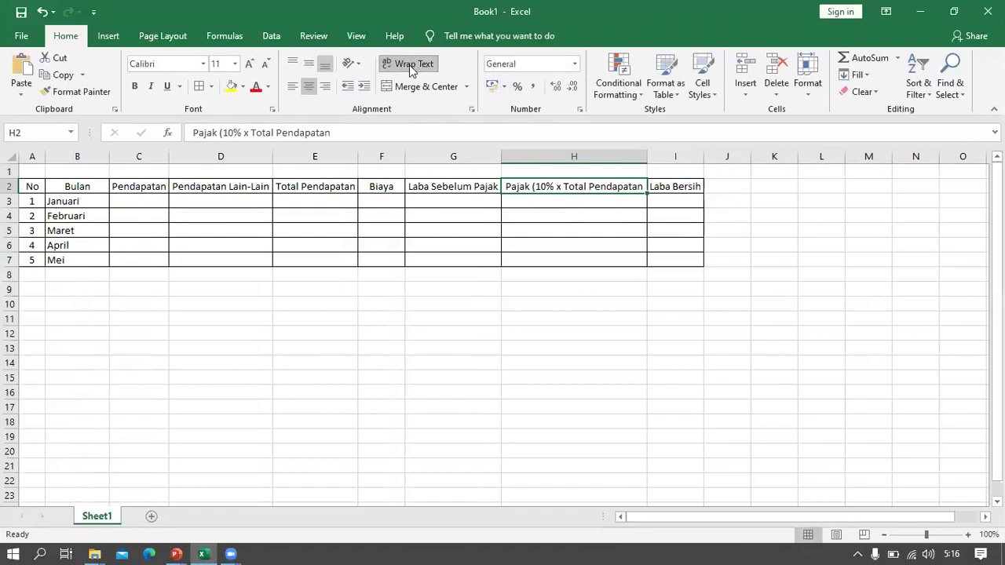
{"action": "left_click", "coordinate": [445, 189]}
{"action": "left_click", "coordinate": [538, 191]}
{"action": "left_click", "coordinate": [588, 204]}
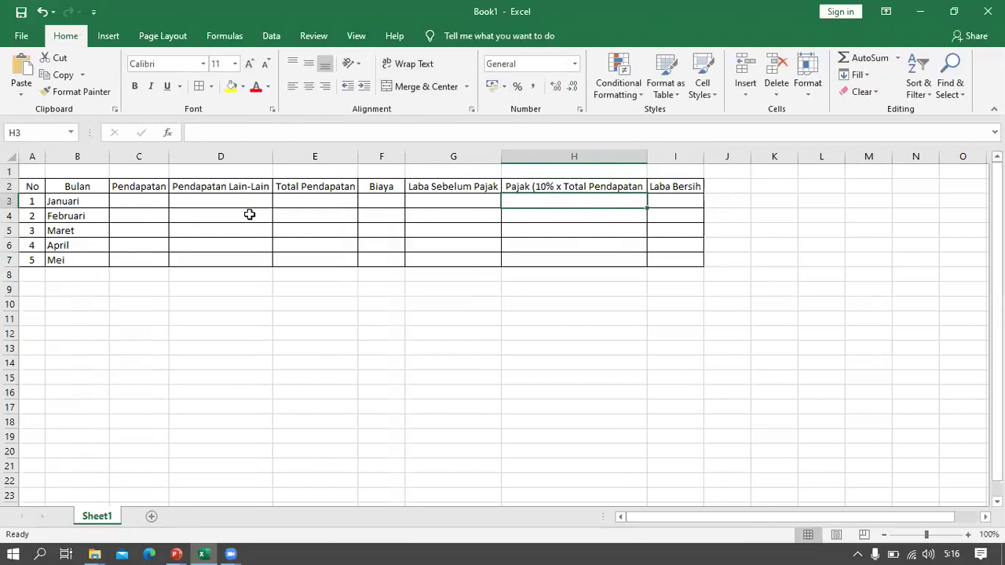
Step: Look up the Pendapatan amounts in the PowerPoint slide and enter 20000000 in C3 and 18000000 in C4
{"action": "left_click", "coordinate": [142, 202]}
{"action": "left_click", "coordinate": [177, 554]}
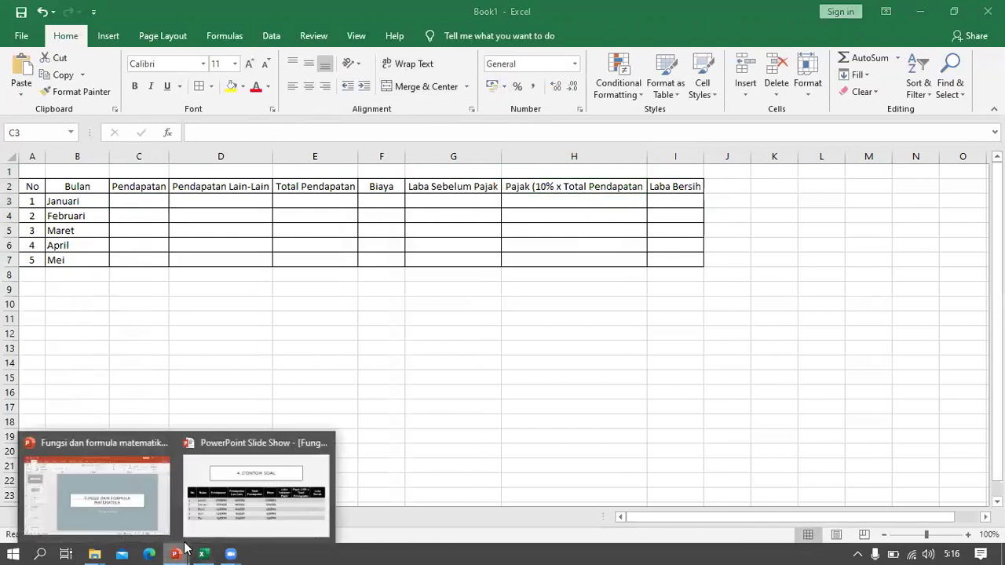
{"action": "key", "text": "alt+Tab"}
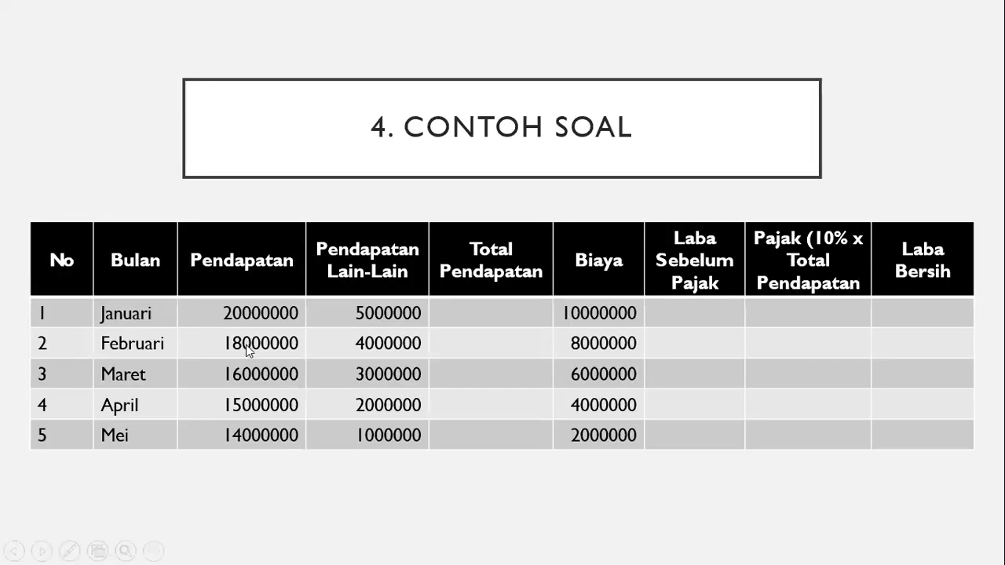
{"action": "key", "text": "alt+Tab"}
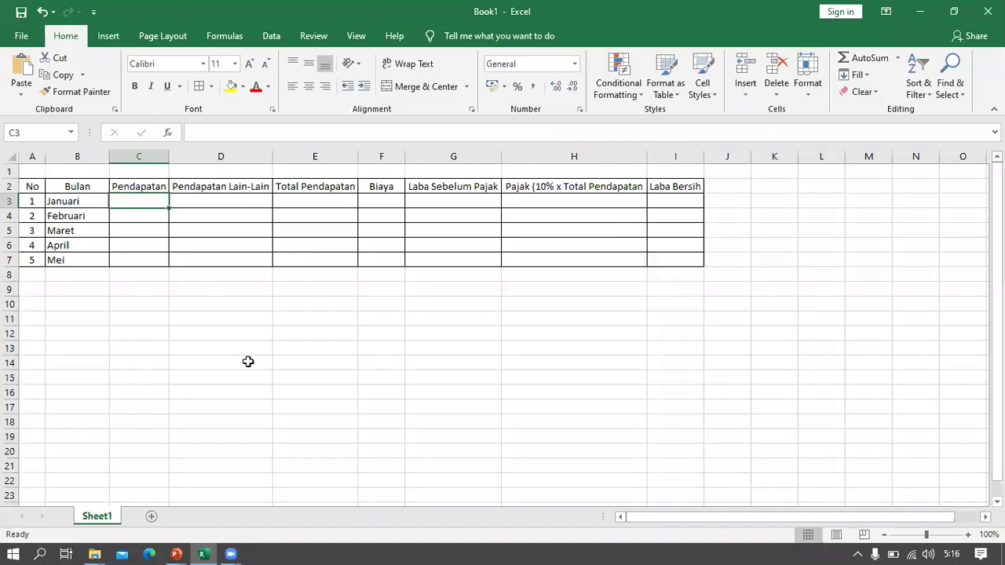
{"action": "type", "text": "20000000"}
{"action": "key", "text": "Return"}
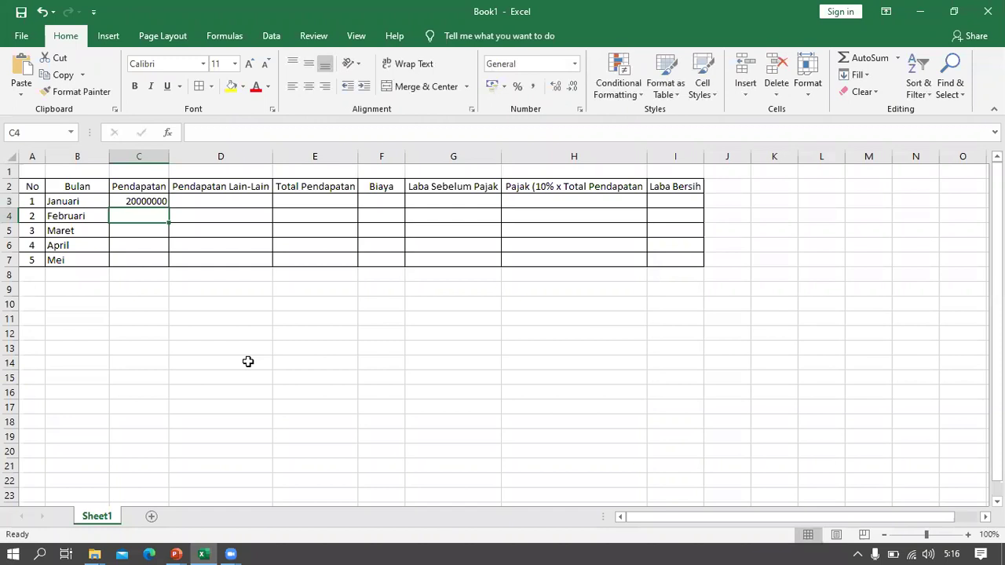
{"action": "type", "text": "18000000"}
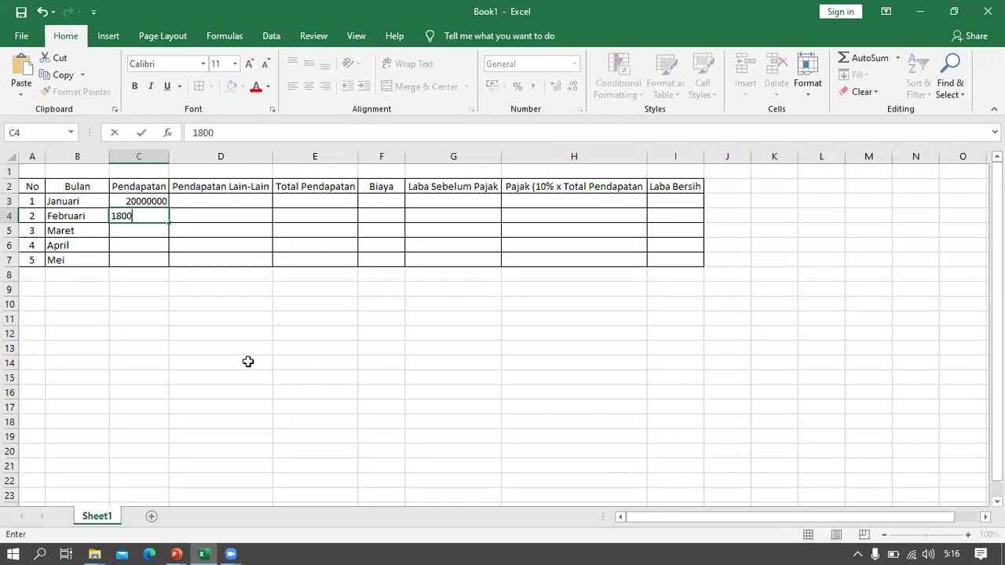
{"action": "key", "text": "Return"}
Step: Enter 16000000, 15000000 and 14000000 in C5:C7 and apply Comma Style to C3:C7
{"action": "type", "text": "16000000"}
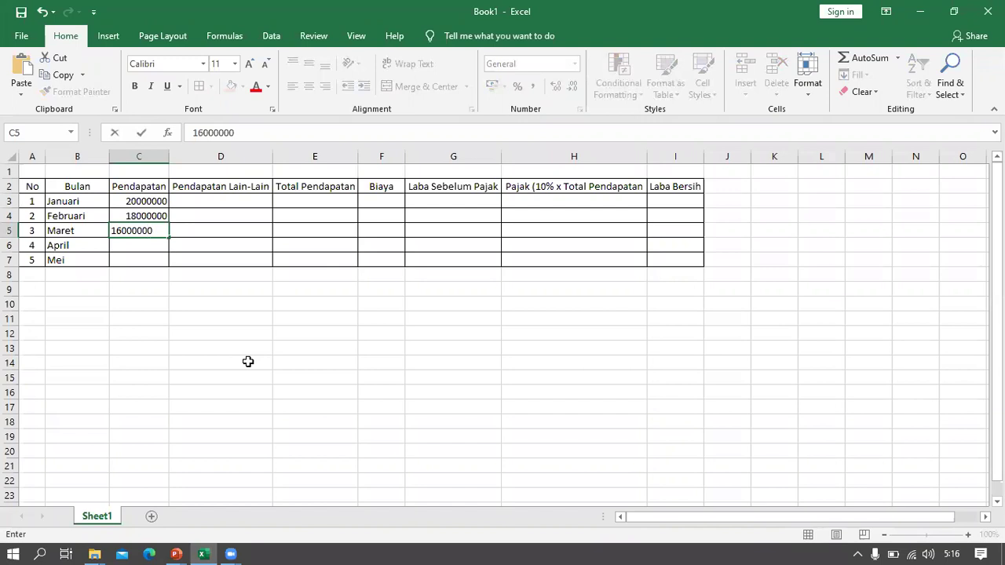
{"action": "key", "text": "Return"}
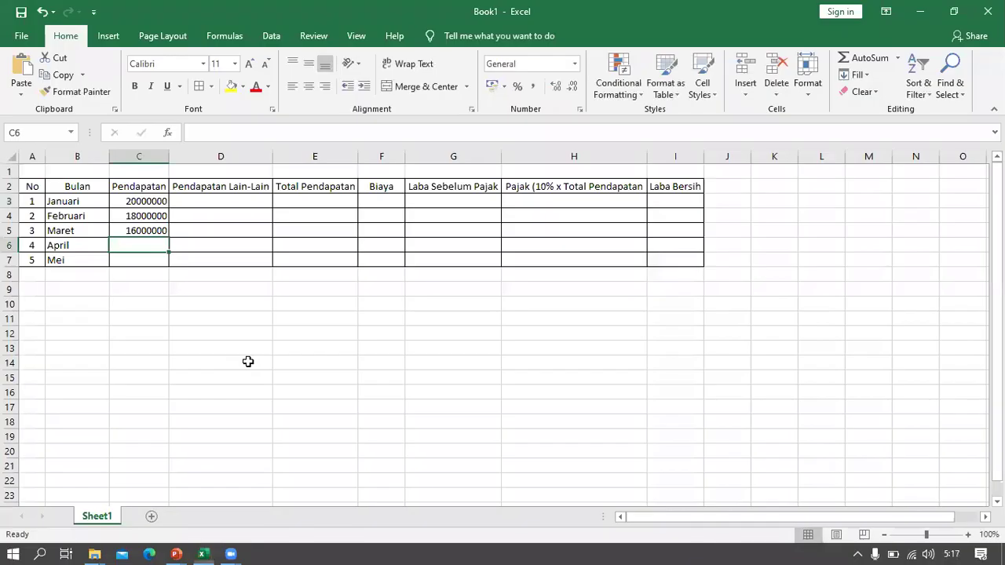
{"action": "type", "text": "15000000"}
{"action": "key", "text": "Return"}
{"action": "type", "text": "14000000"}
{"action": "key", "text": "Tab"}
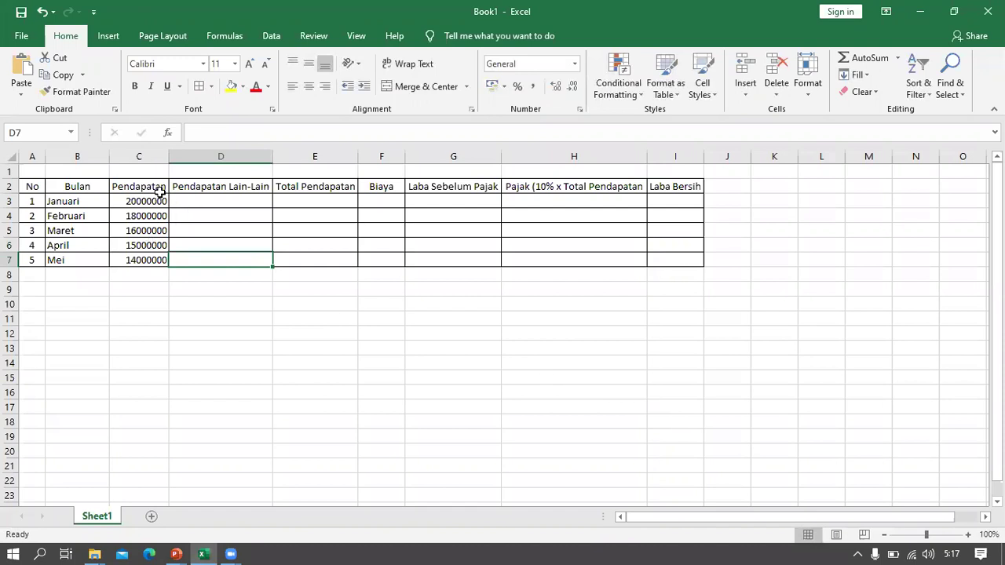
{"action": "left_click_drag", "start_coordinate": [146, 202], "coordinate": [146, 259]}
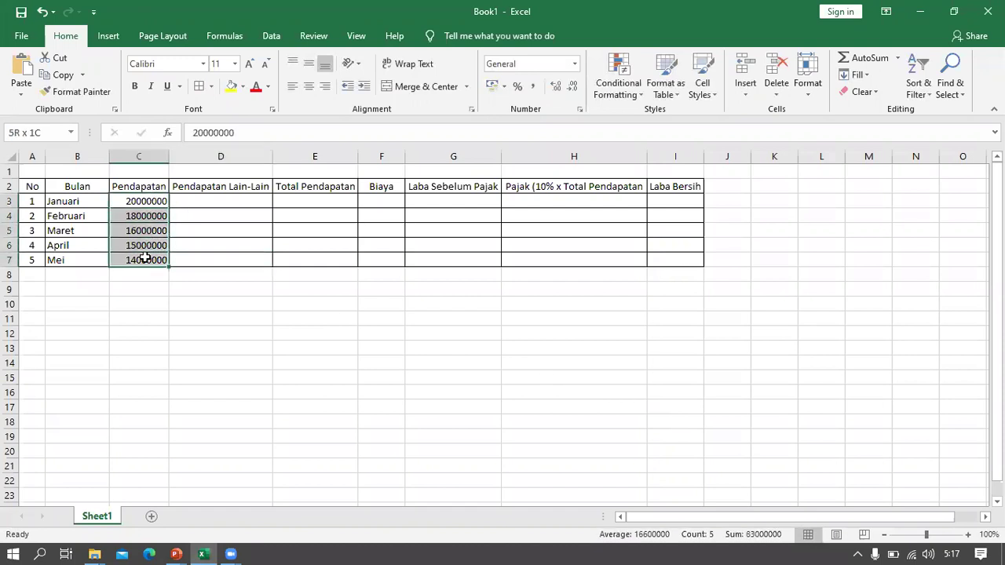
{"action": "left_click", "coordinate": [526, 85]}
Step: Enter the Pendapatan Lain-Lain amounts 5000000 in D3 and 4000000 in D4
{"action": "left_click", "coordinate": [203, 200]}
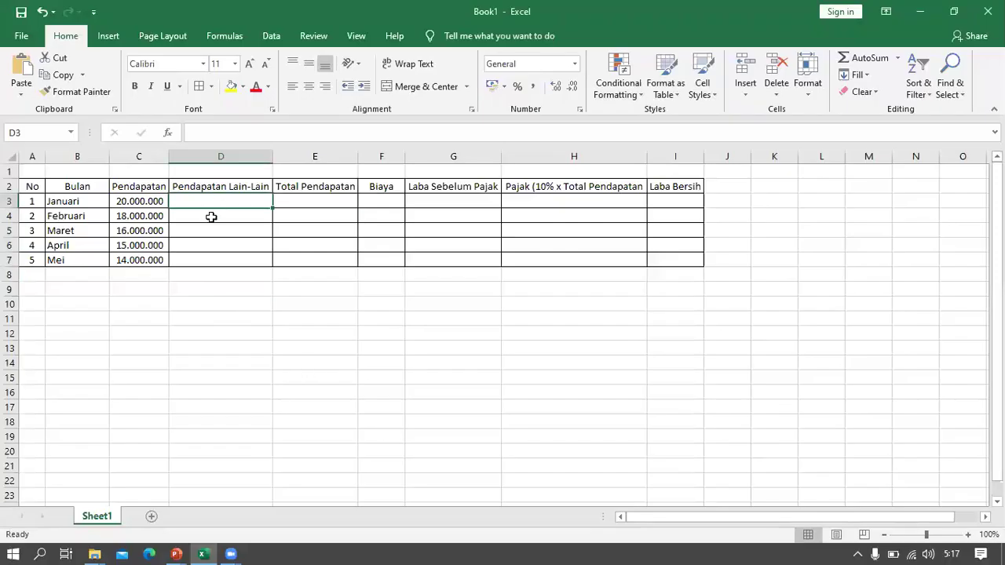
{"action": "type", "text": "50"}
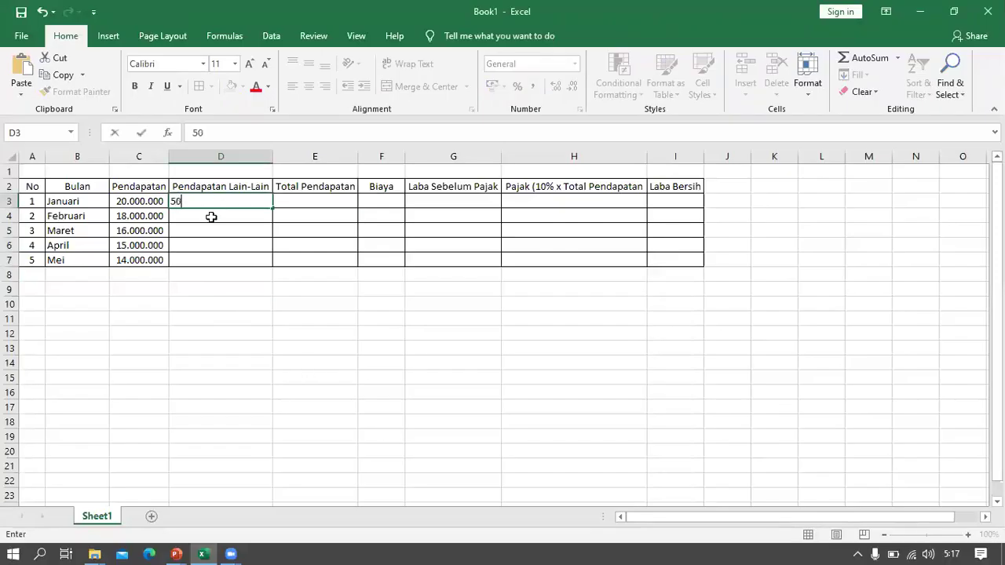
{"action": "type", "text": "00000"}
{"action": "key", "text": "Return"}
{"action": "type", "text": "4000000"}
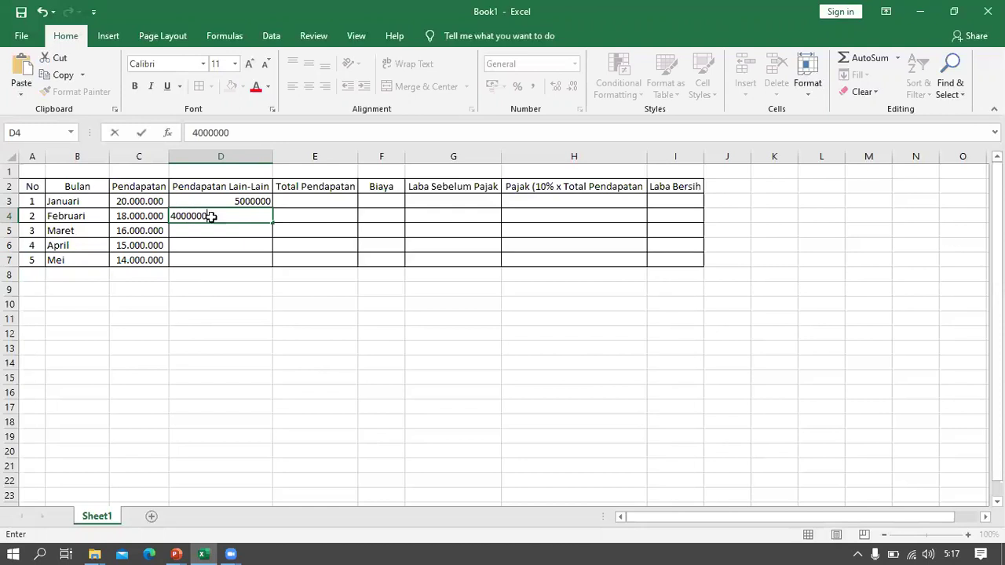
{"action": "key", "text": "Return"}
Step: Enter 3000000, 2000000 and 1000000 in D5:D7 and apply Comma Style to D3:D7
{"action": "type", "text": "3000000"}
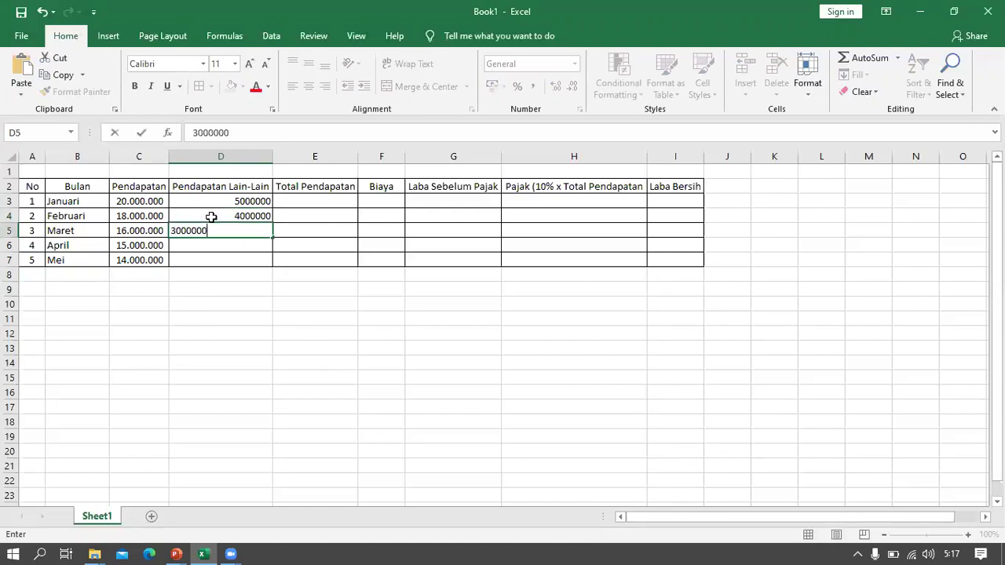
{"action": "key", "text": "Return"}
{"action": "type", "text": "2000000"}
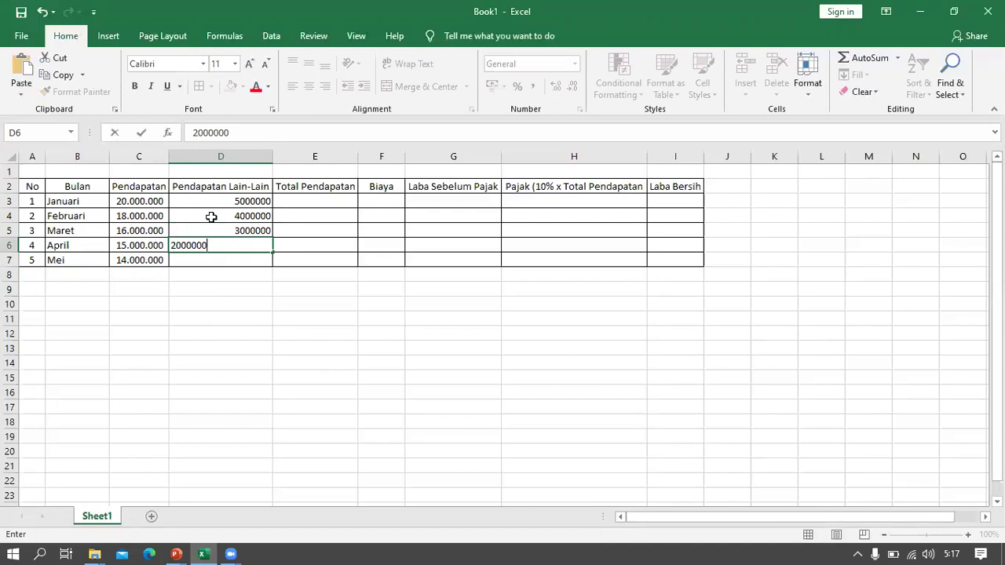
{"action": "key", "text": "Return"}
{"action": "type", "text": "1000000"}
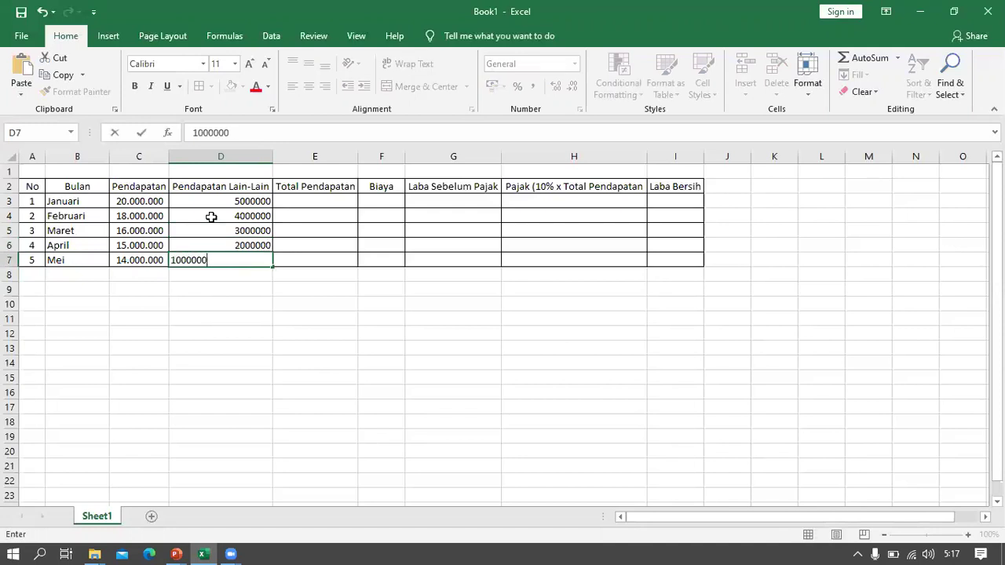
{"action": "key", "text": "Return"}
{"action": "left_click_drag", "start_coordinate": [227, 201], "coordinate": [245, 262]}
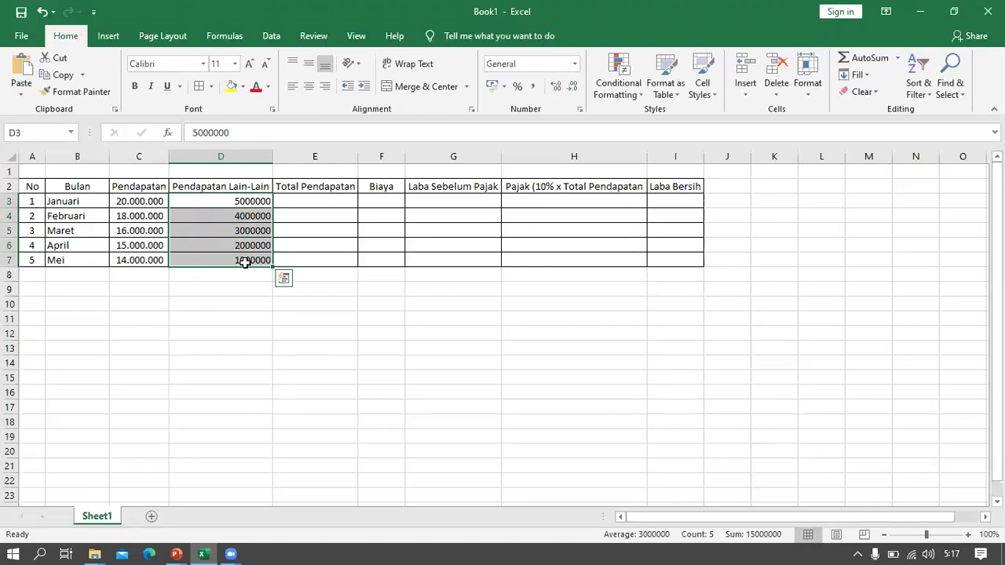
{"action": "left_click", "coordinate": [533, 86]}
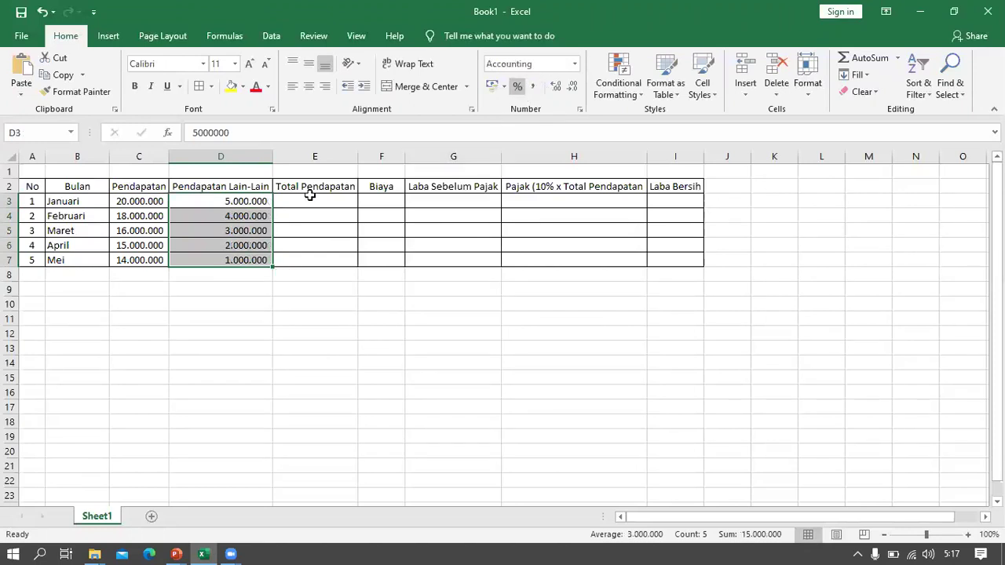
Step: Select F3, the first Biaya cell, and look up the Biaya amounts in the PowerPoint slide
{"action": "left_click", "coordinate": [381, 202]}
{"action": "key", "text": "alt+Tab"}
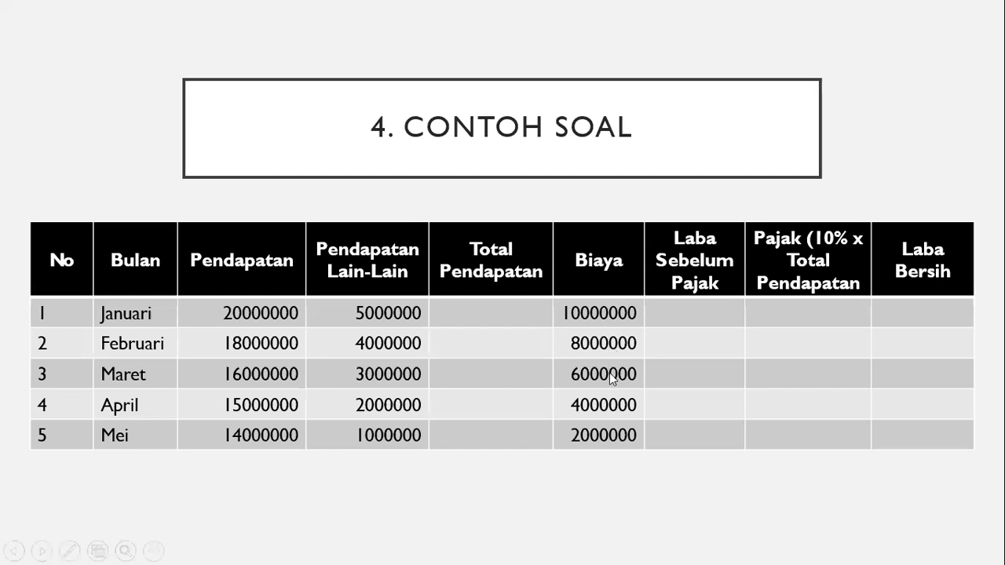
{"action": "key", "text": "alt+Tab"}
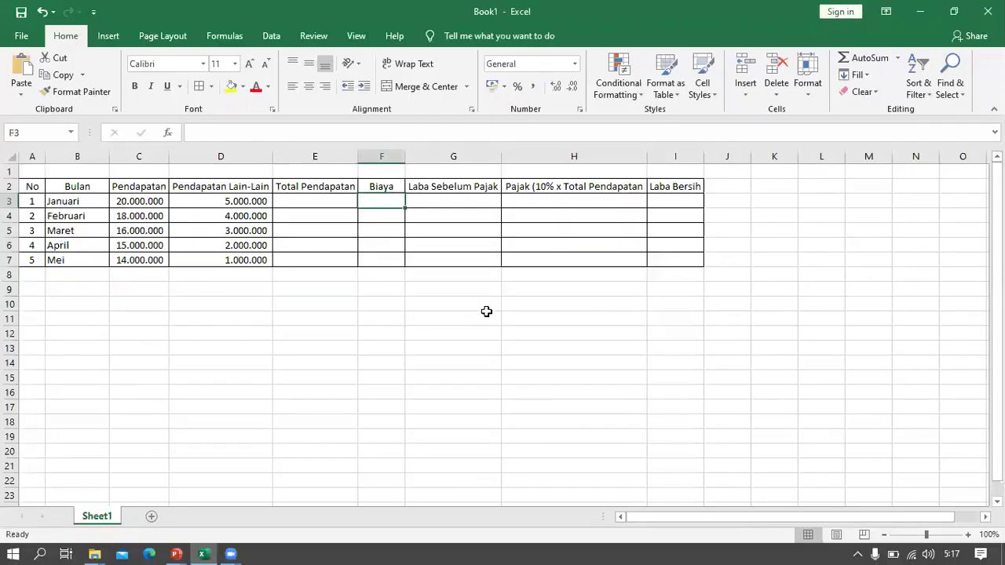
Step: Enter 1000000 in F3 and apply Comma Style to F3:F7 in the Biaya column
{"action": "type", "text": "1000000"}
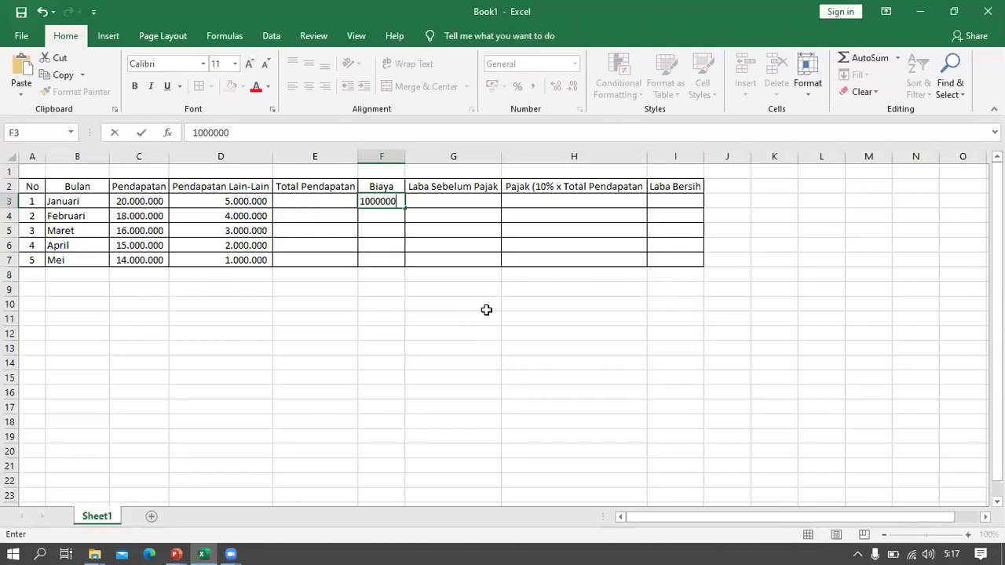
{"action": "key", "text": "Return"}
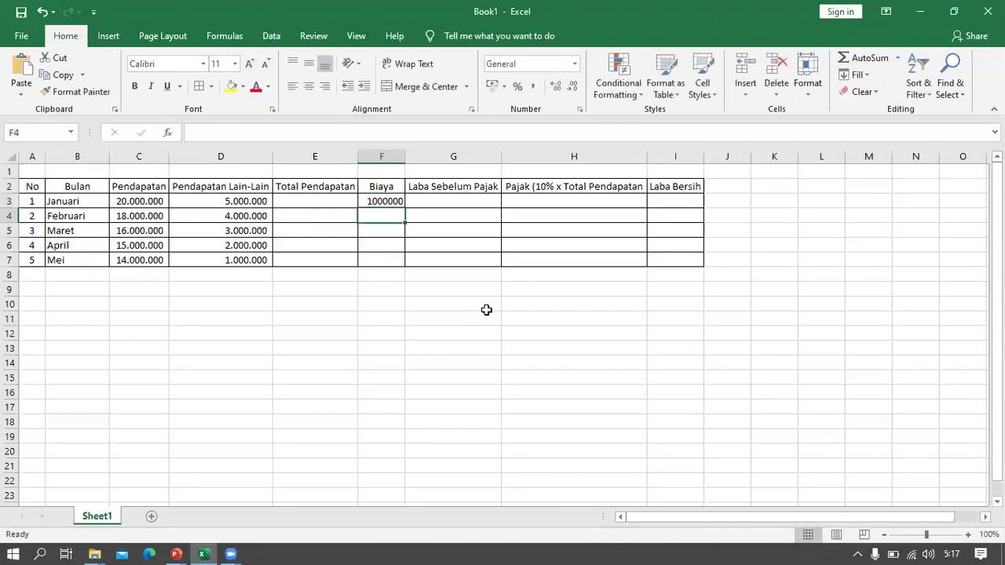
{"action": "key", "text": "Up"}
{"action": "left_click_drag", "start_coordinate": [393, 201], "coordinate": [381, 261]}
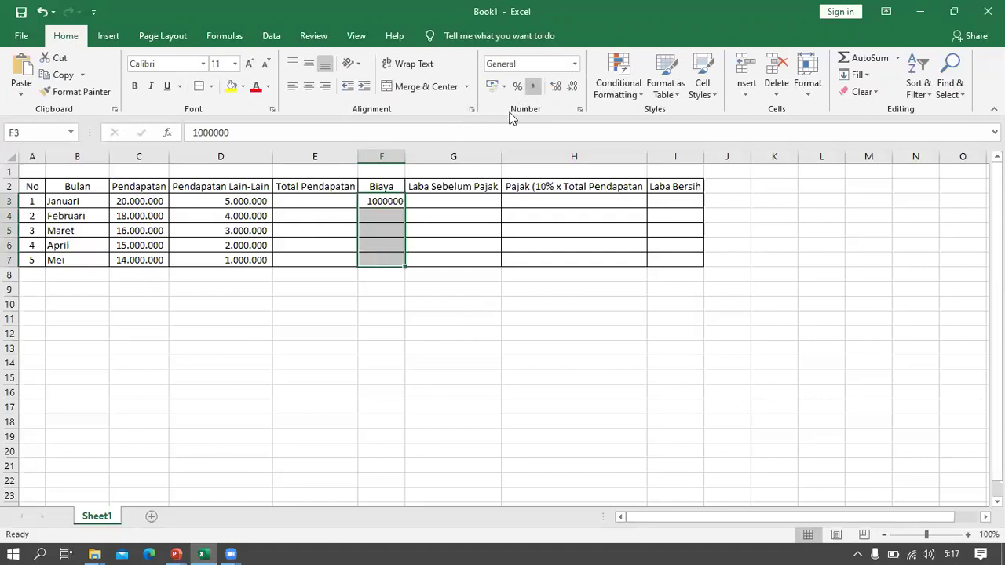
{"action": "left_click", "coordinate": [532, 86]}
Step: Set the January Biaya in F3 to 10.000.000 and enter 8.000.000 for Februari in F4
{"action": "left_click", "coordinate": [394, 201]}
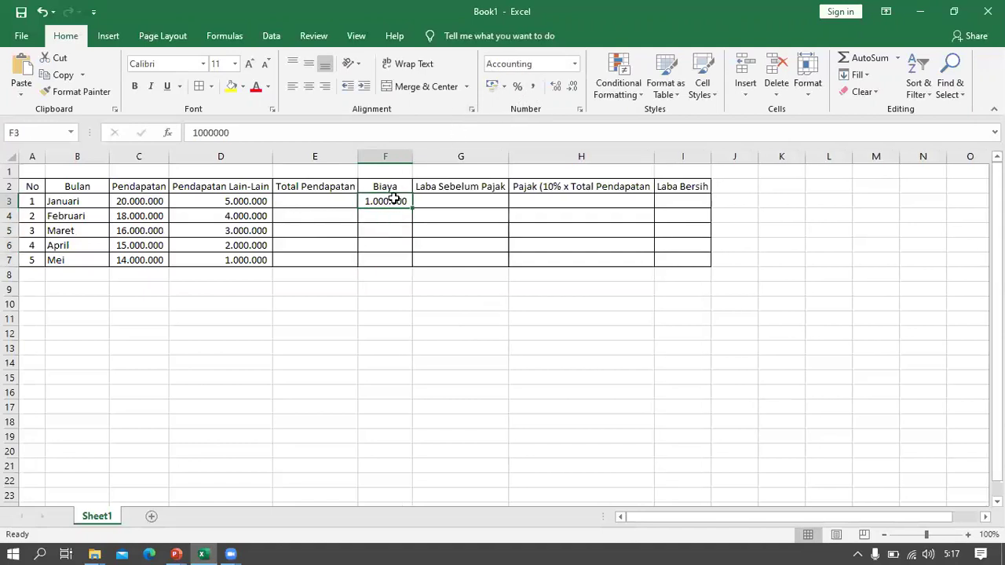
{"action": "type", "text": "10."}
{"action": "type", "text": "000.000"}
{"action": "key", "text": "Return"}
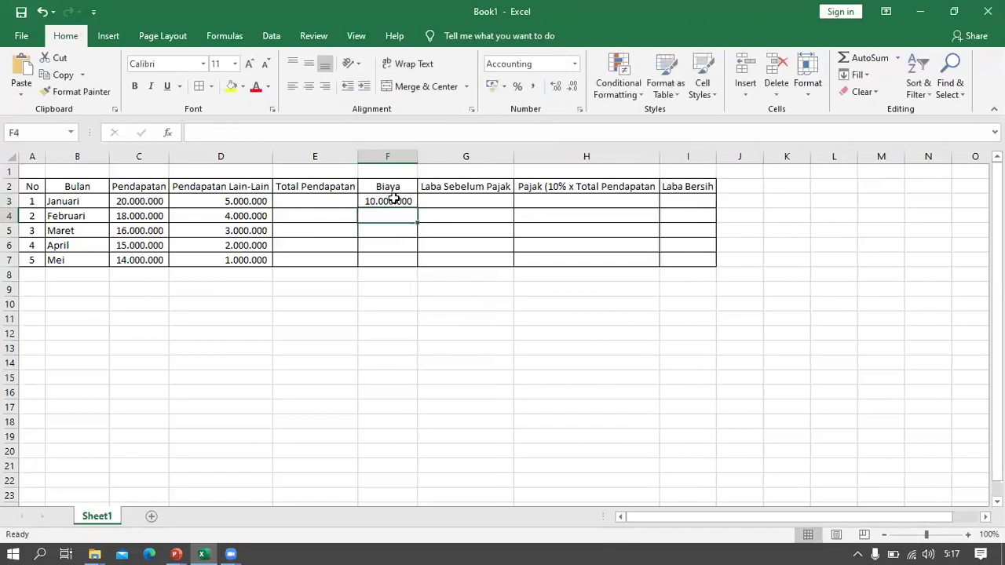
{"action": "type", "text": "80000"}
{"action": "key", "text": "Return"}
Step: Enter the remaining Biaya amounts 6000000, 4000000 and 2000000 in F5:F7
{"action": "type", "text": "6.000.000"}
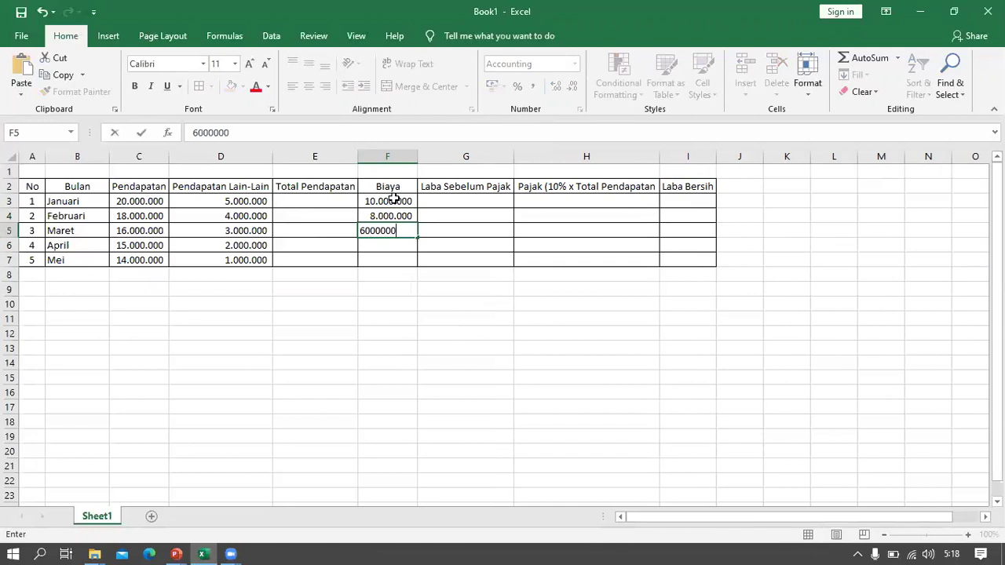
{"action": "key", "text": "Return"}
{"action": "type", "text": "4000000"}
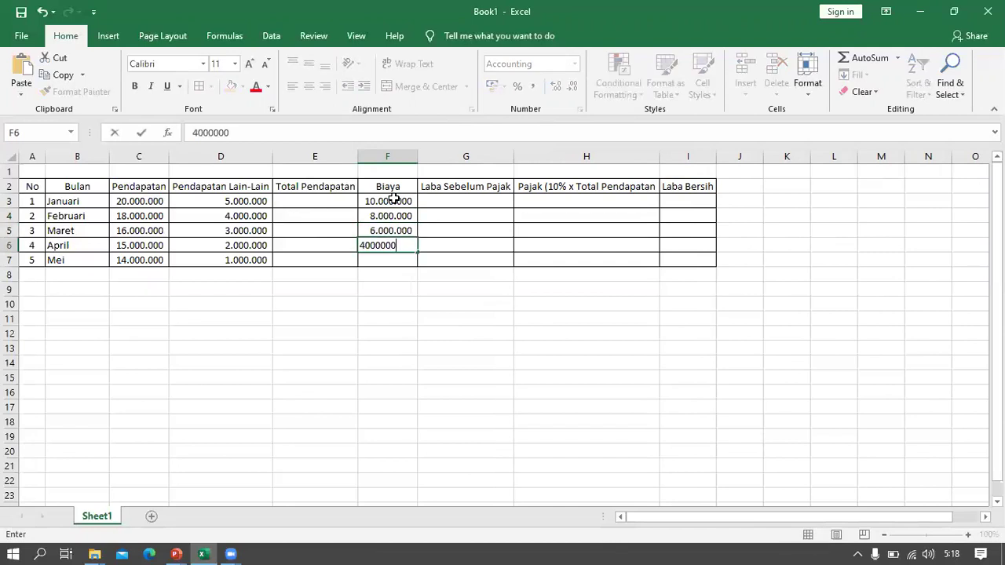
{"action": "key", "text": "Return"}
{"action": "type", "text": "2"}
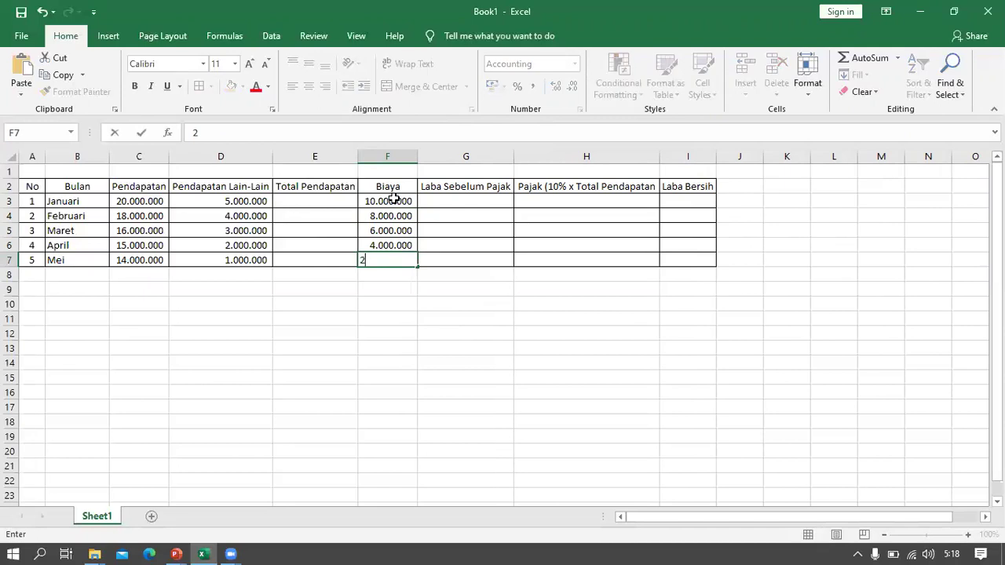
{"action": "type", "text": ".000.000"}
{"action": "key", "text": "Return"}
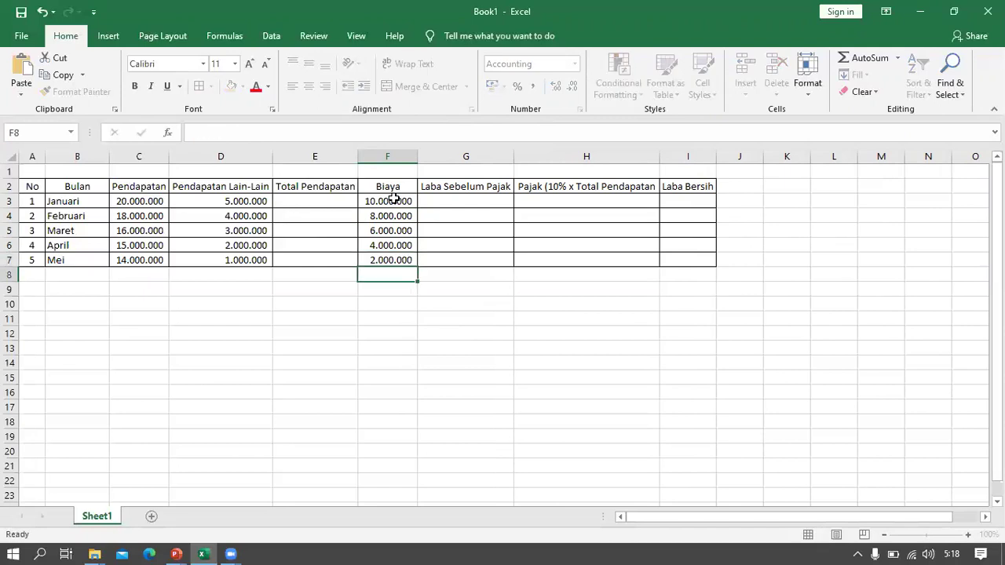
{"action": "left_click", "coordinate": [312, 204]}
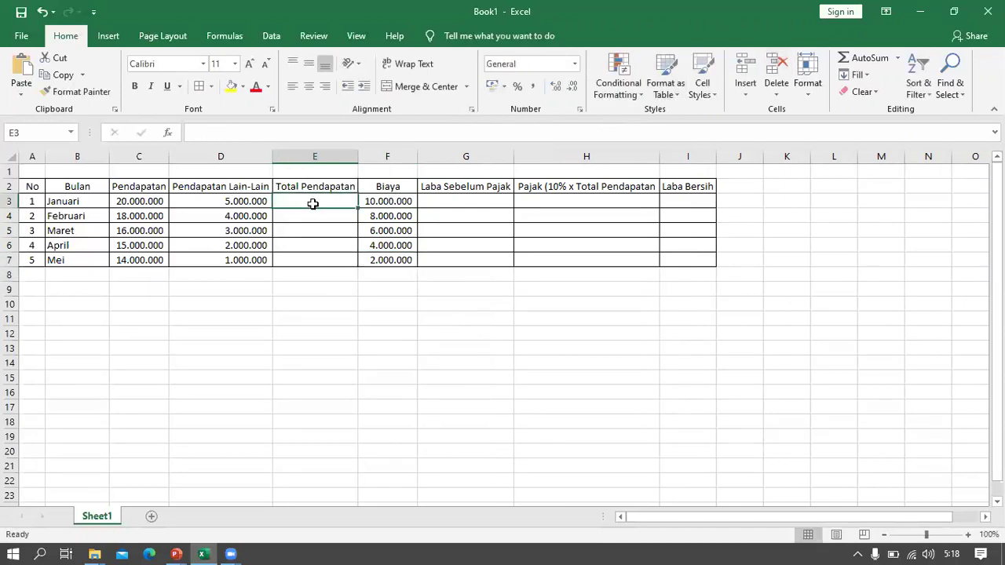
{"action": "left_click", "coordinate": [457, 204]}
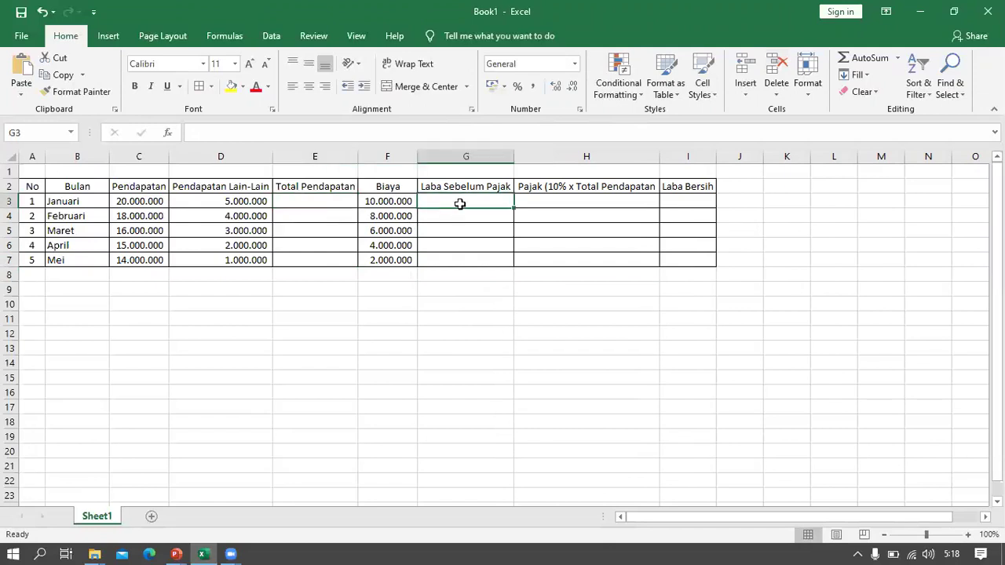
{"action": "left_click", "coordinate": [573, 200]}
{"action": "left_click", "coordinate": [702, 206]}
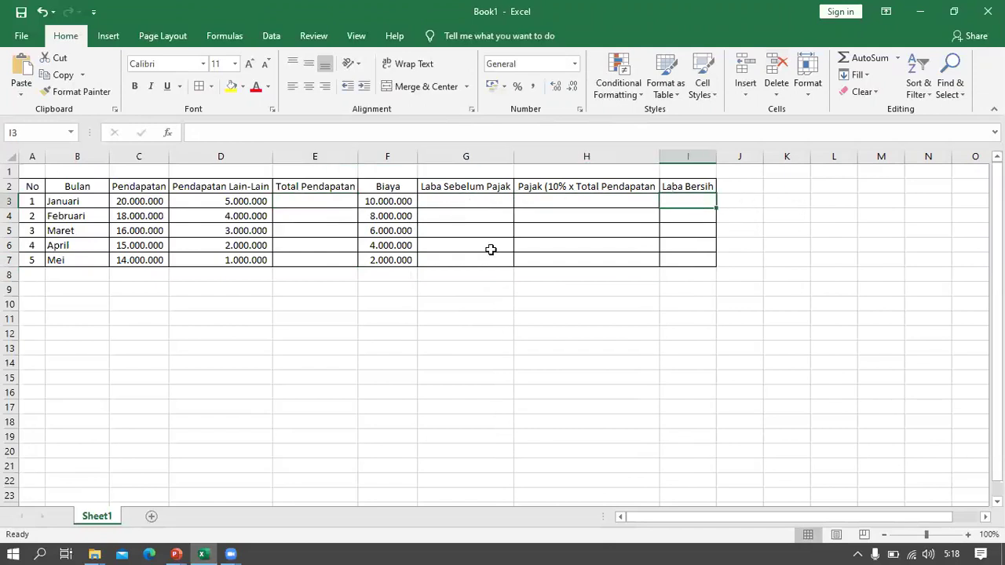
Step: Calculate Total Pendapatan in E3 with =C3+D3 and fill the formula down to E7
{"action": "left_click", "coordinate": [305, 202]}
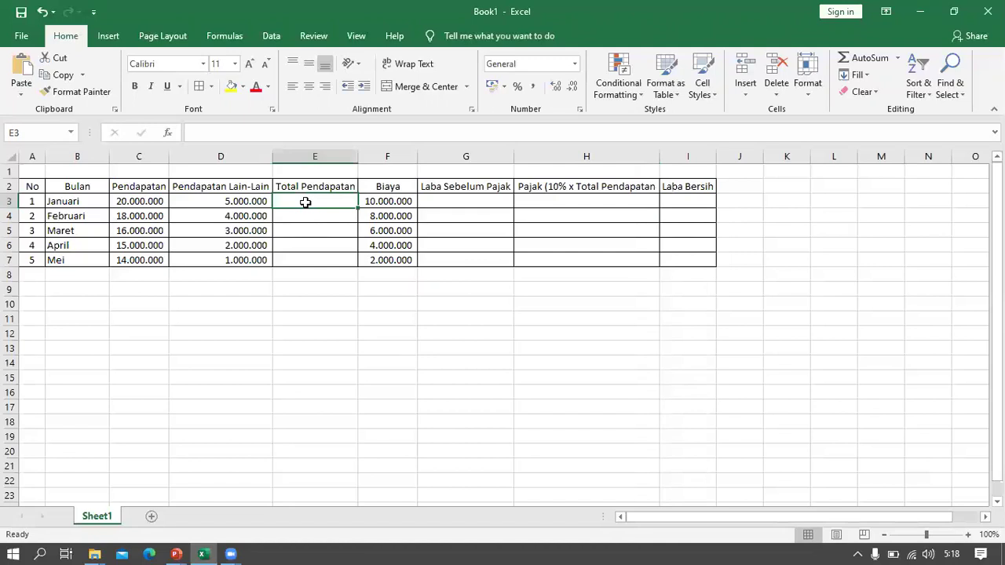
{"action": "left_click", "coordinate": [151, 201]}
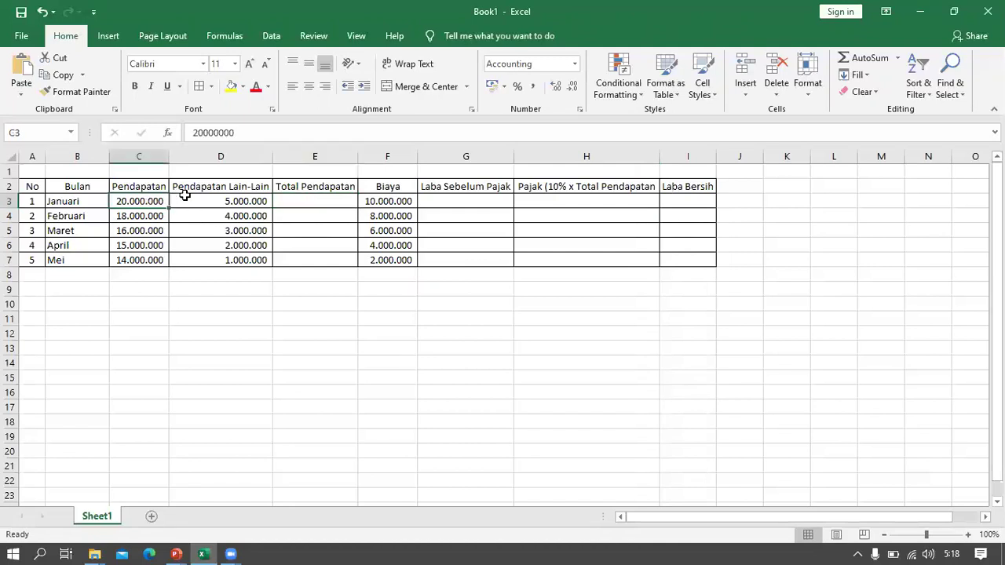
{"action": "left_click", "coordinate": [207, 198]}
{"action": "left_click", "coordinate": [301, 202]}
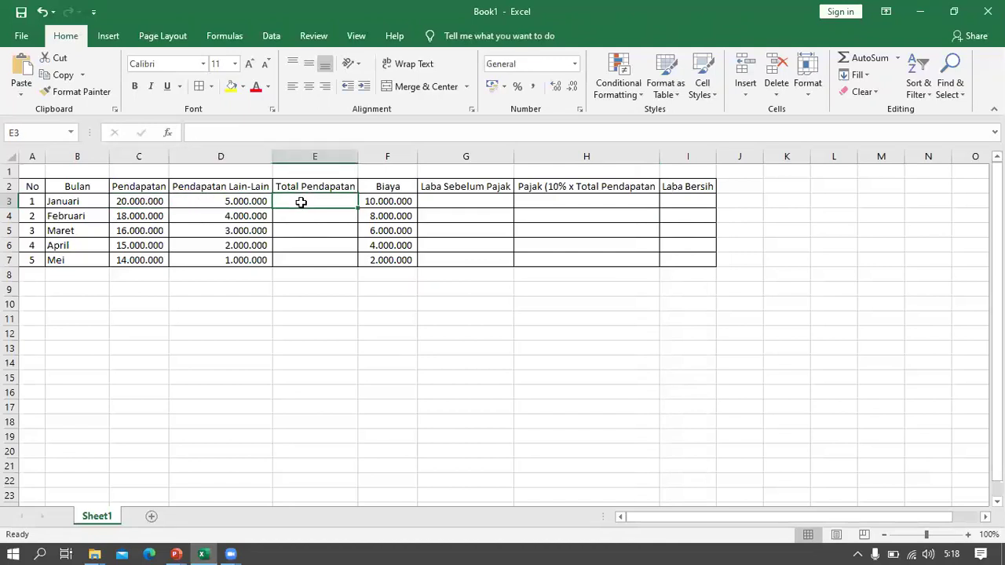
{"action": "type", "text": "="}
{"action": "left_click", "coordinate": [141, 200]}
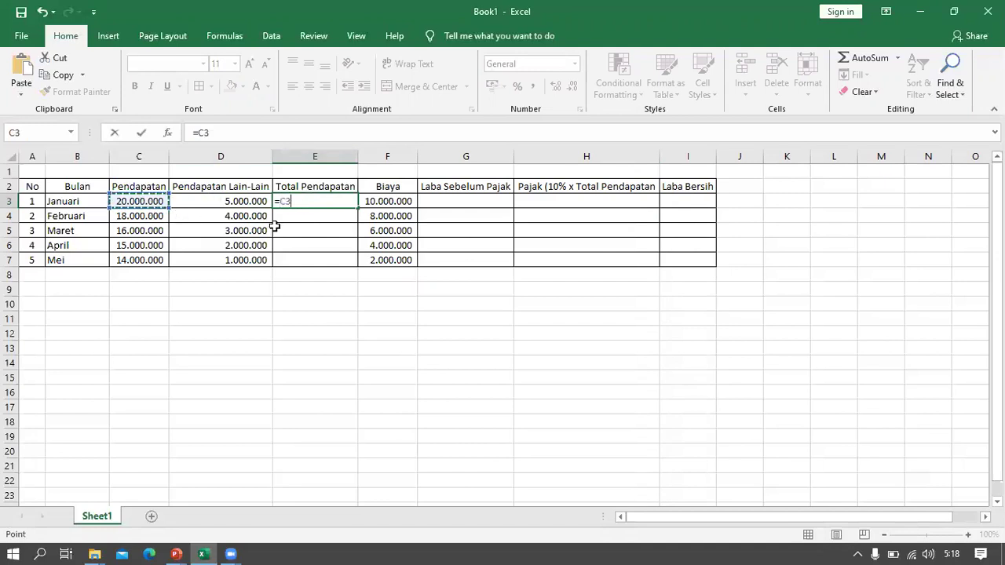
{"action": "type", "text": "+"}
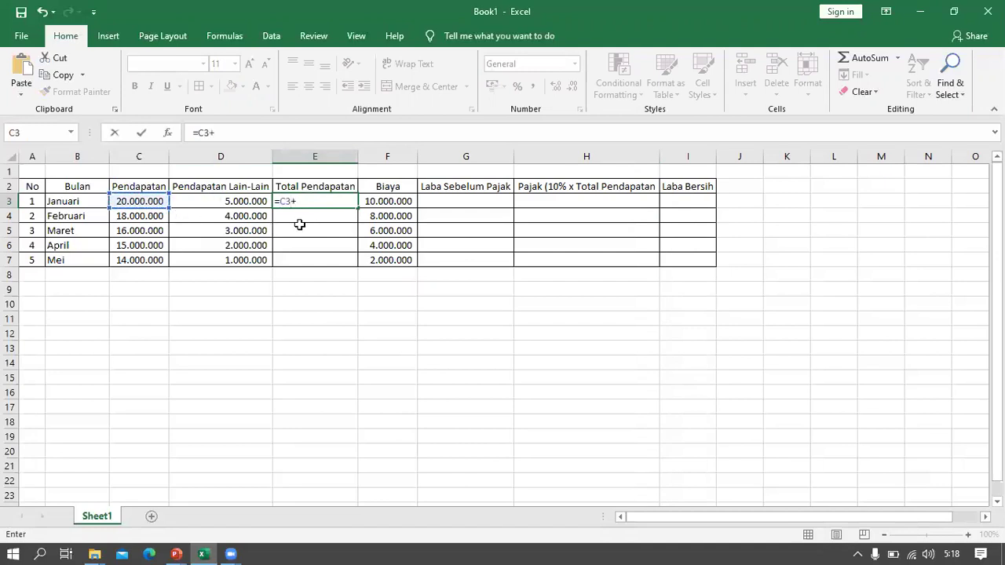
{"action": "left_click", "coordinate": [258, 201]}
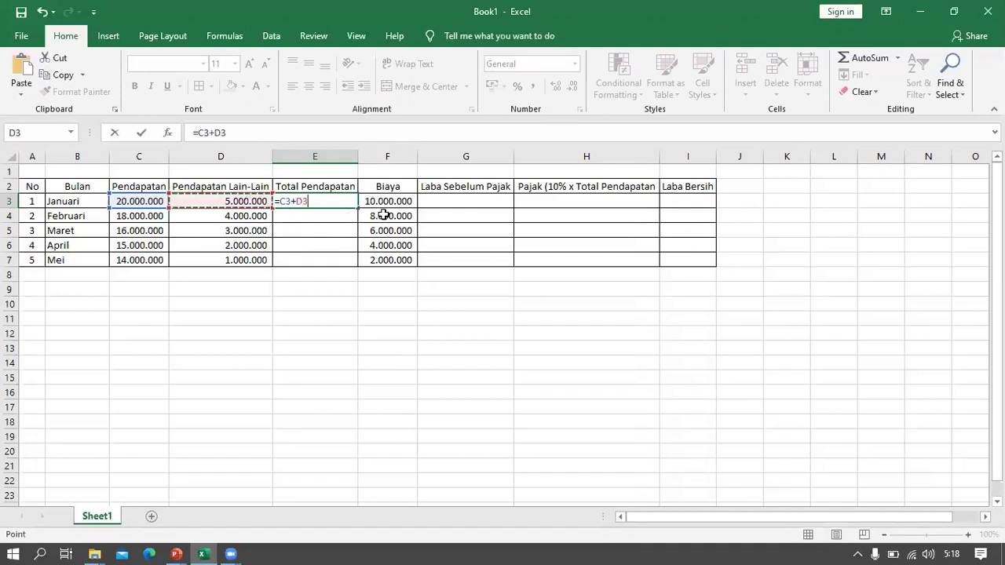
{"action": "key", "text": "Return"}
{"action": "left_click", "coordinate": [336, 201]}
{"action": "left_click_drag", "start_coordinate": [357, 204], "coordinate": [352, 263]}
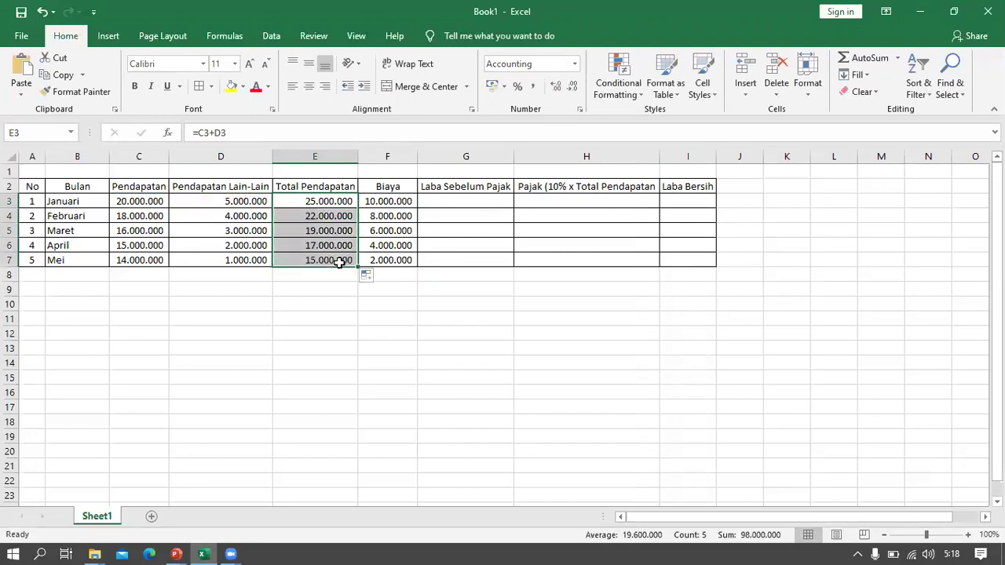
{"action": "left_click", "coordinate": [317, 201]}
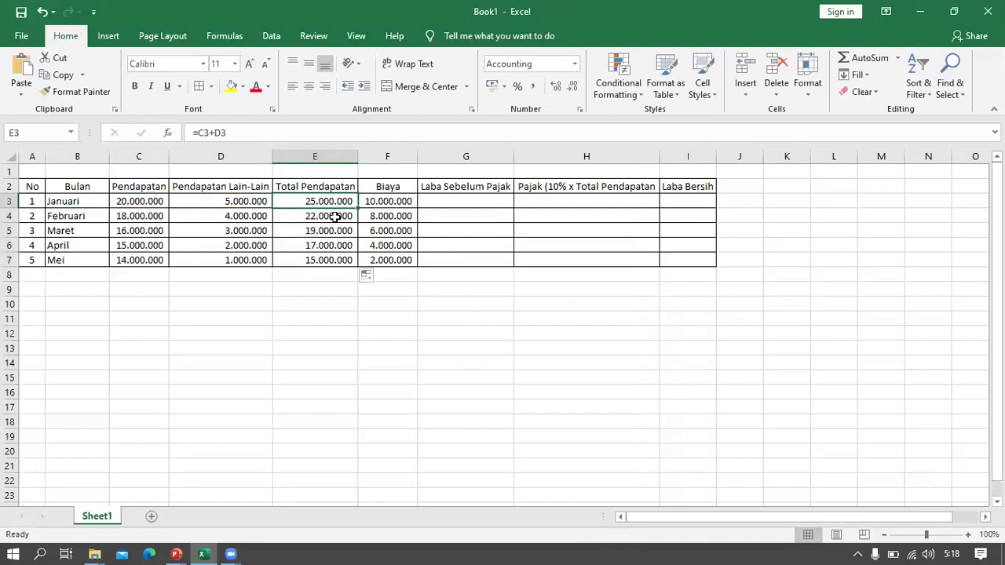
Step: Calculate Laba Sebelum Pajak in G3 with =E3-F3 and fill the formula down to G7
{"action": "left_click", "coordinate": [427, 201]}
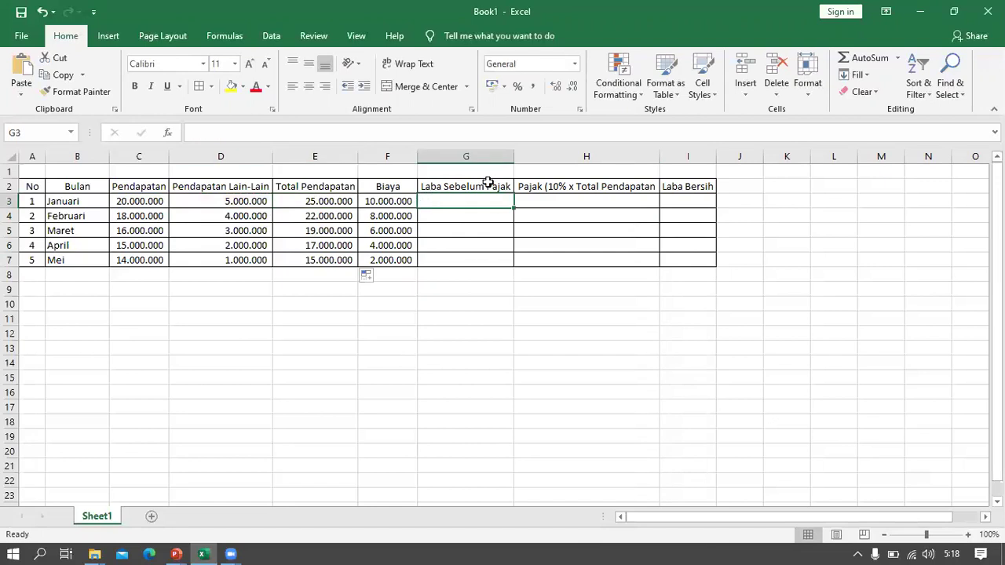
{"action": "left_click", "coordinate": [334, 200]}
{"action": "left_click", "coordinate": [388, 202]}
{"action": "left_click", "coordinate": [471, 199]}
{"action": "type", "text": "="}
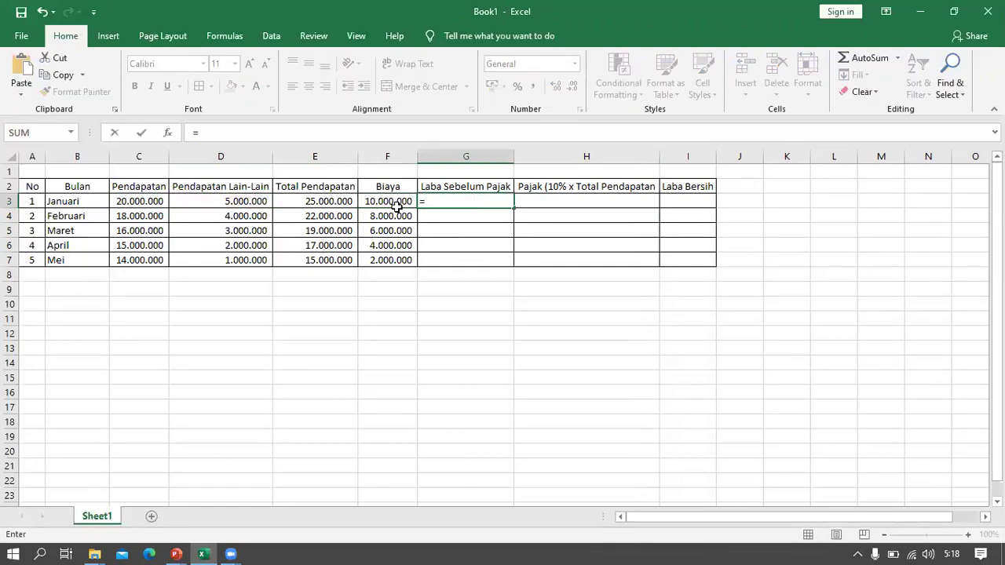
{"action": "left_click", "coordinate": [338, 200]}
{"action": "type", "text": "-"}
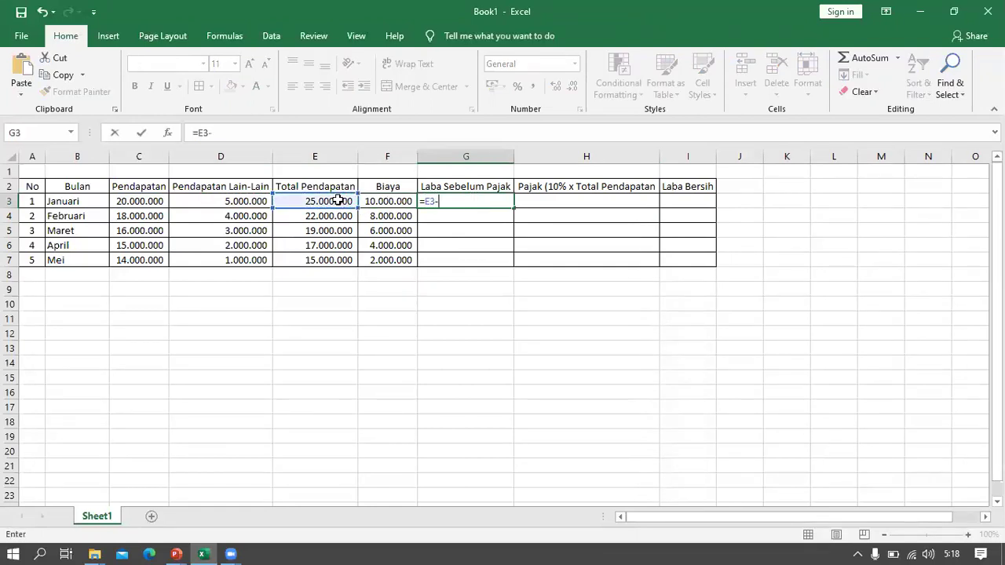
{"action": "left_click", "coordinate": [394, 200]}
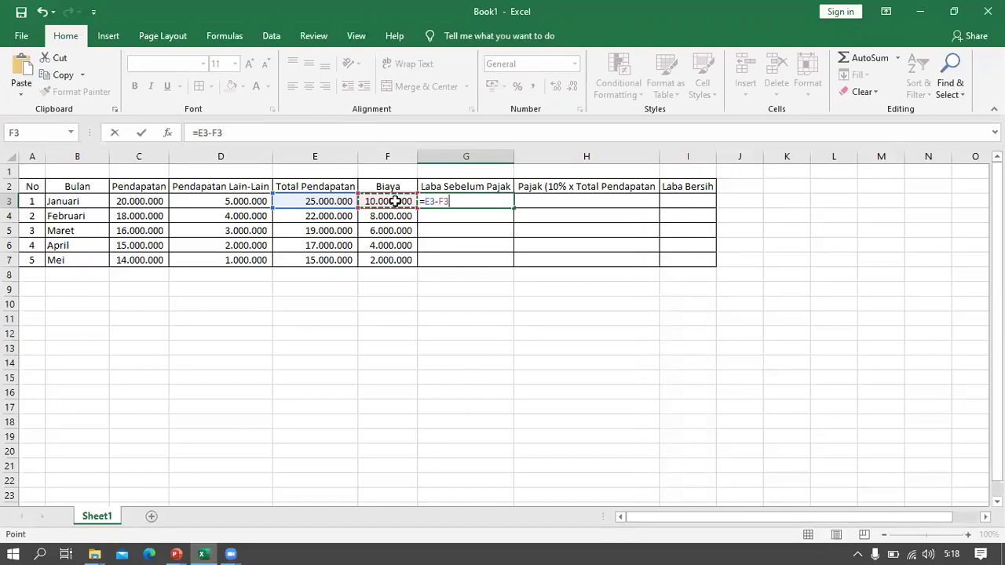
{"action": "key", "text": "Return"}
{"action": "left_click", "coordinate": [491, 200]}
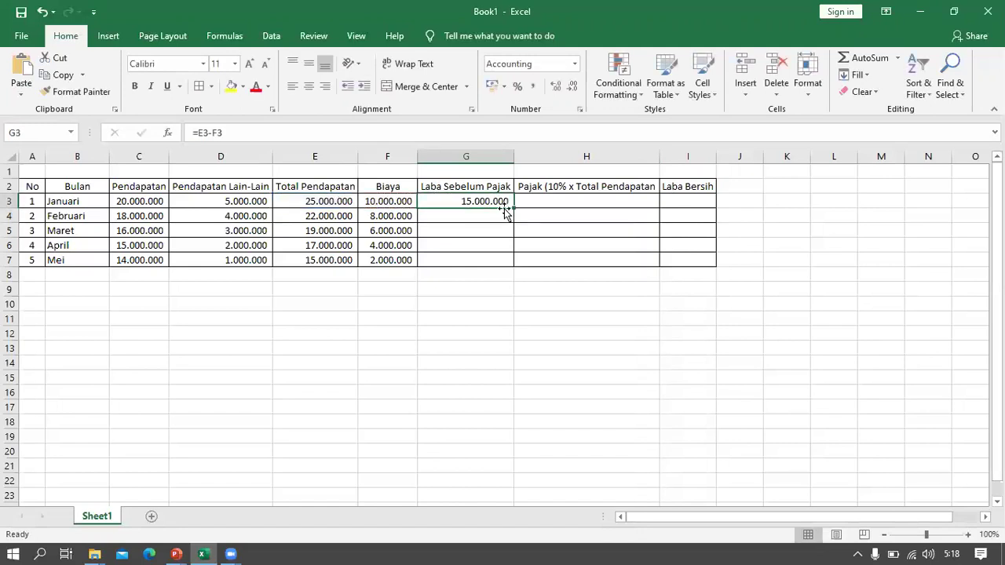
{"action": "left_click_drag", "start_coordinate": [513, 206], "coordinate": [510, 272]}
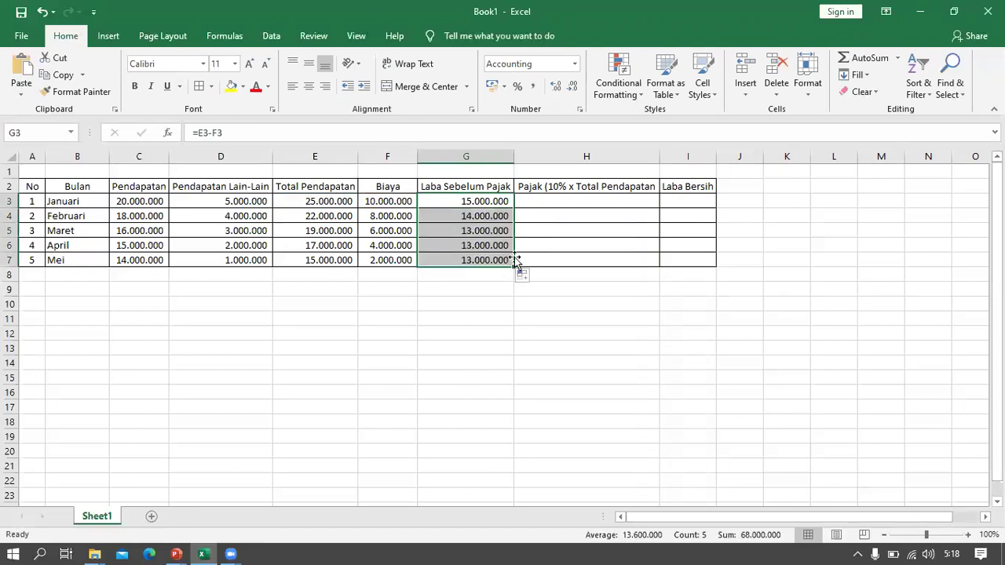
Step: Calculate the 10% Pajak in H3 with =10%*E3 and fill the formula down to H7
{"action": "left_click", "coordinate": [541, 205]}
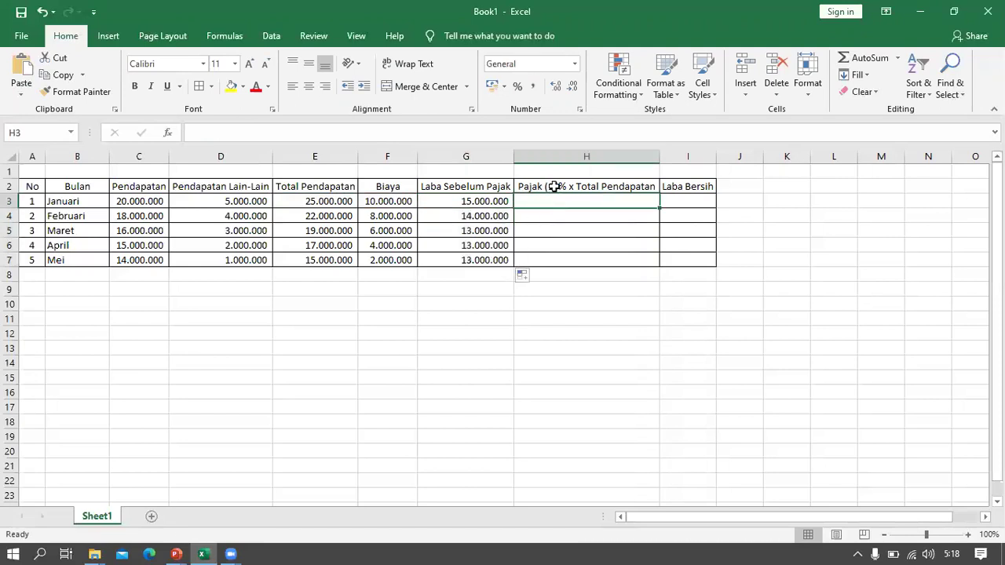
{"action": "left_click", "coordinate": [555, 186]}
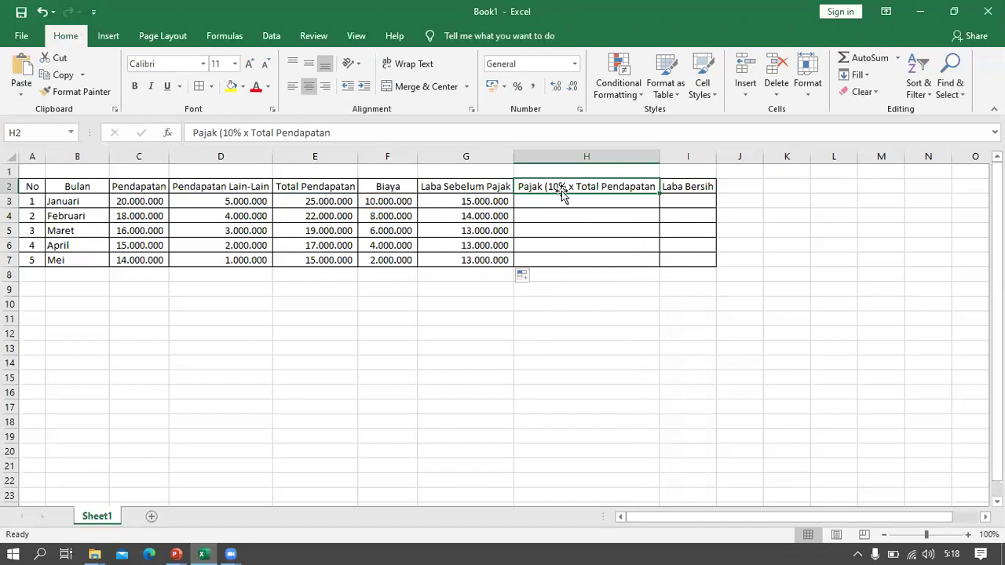
{"action": "left_click", "coordinate": [567, 203]}
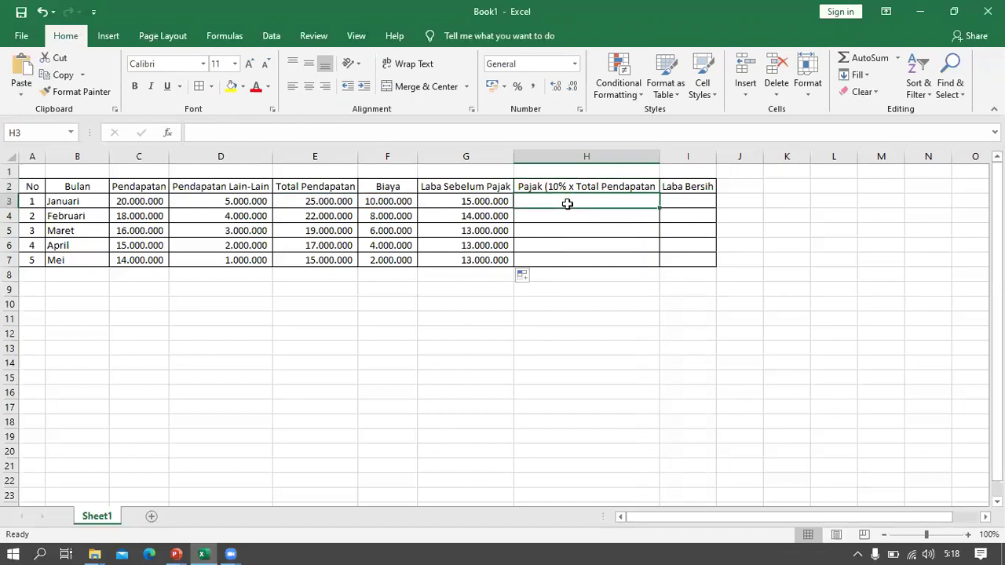
{"action": "type", "text": "=10%*"}
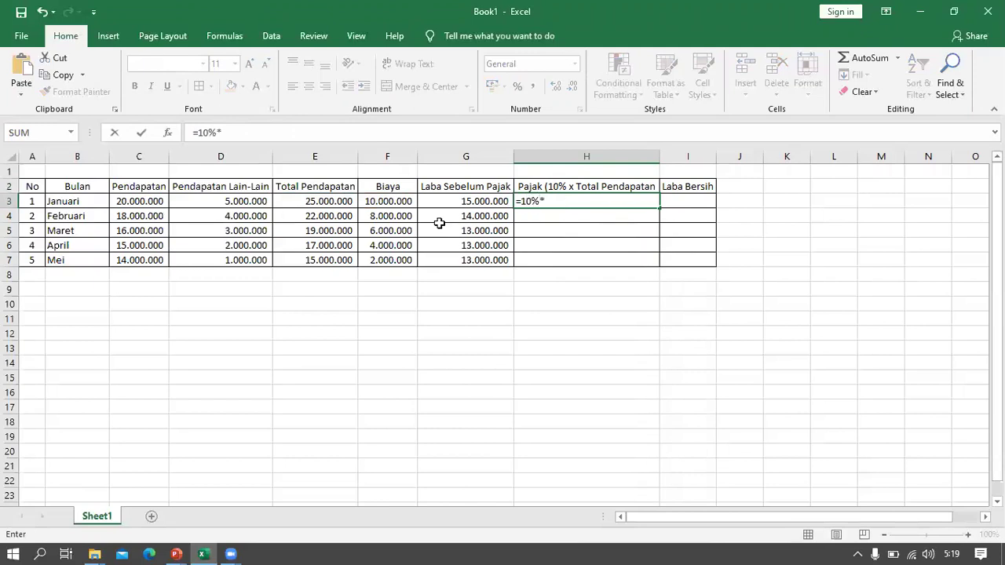
{"action": "left_click", "coordinate": [343, 201]}
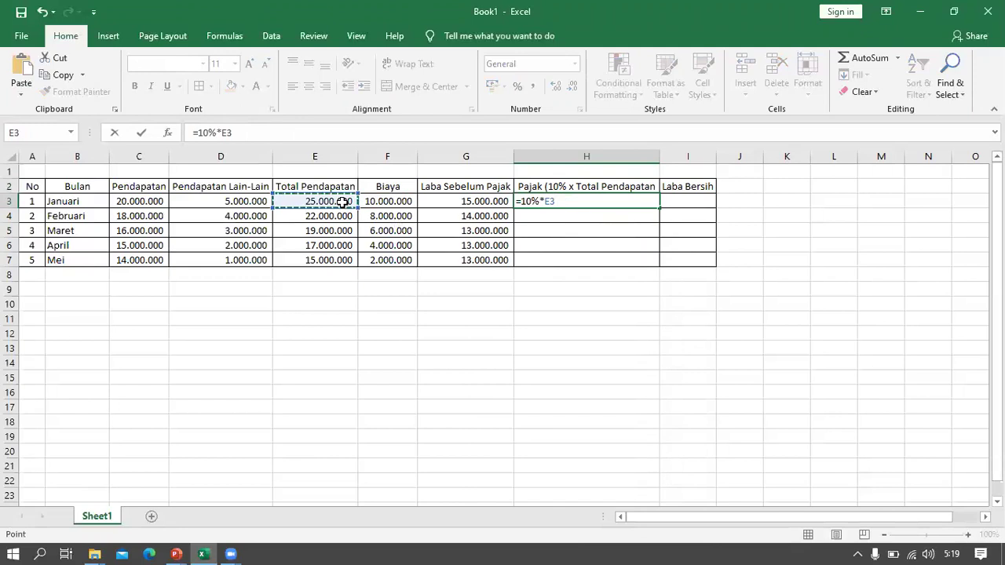
{"action": "key", "text": "Return"}
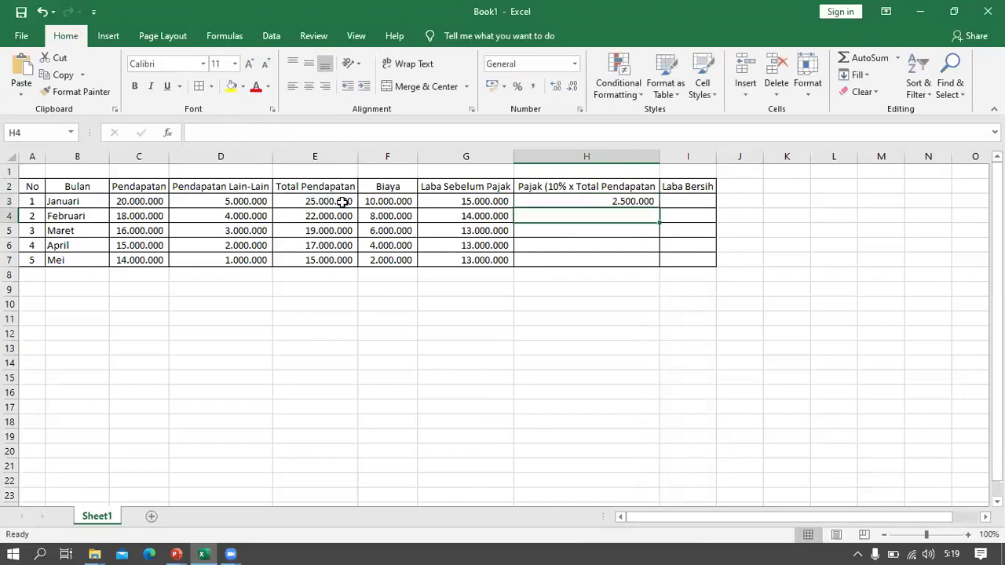
{"action": "left_click", "coordinate": [610, 202]}
{"action": "left_click_drag", "start_coordinate": [658, 205], "coordinate": [661, 265]}
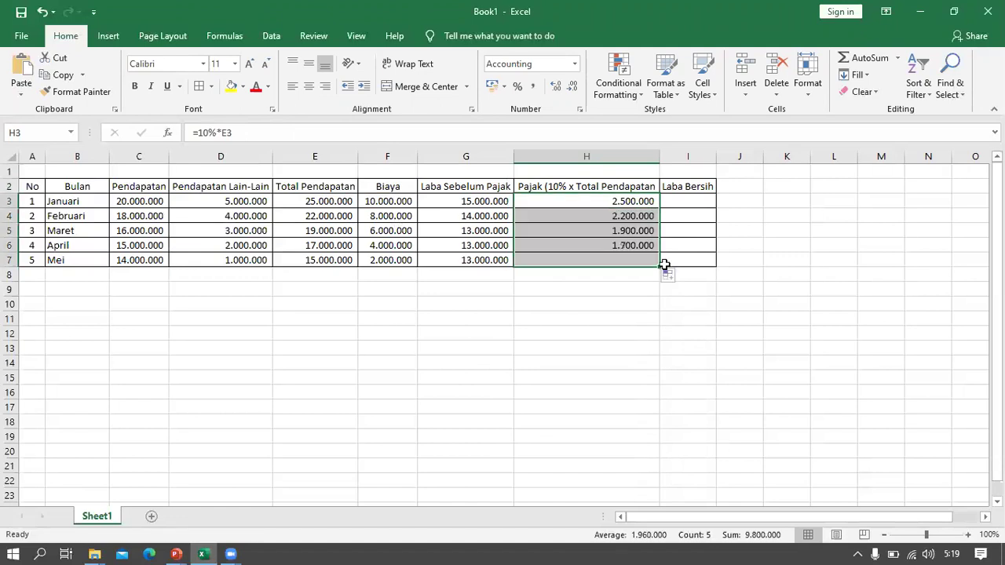
Step: Calculate Laba Bersih in I3:I7 by filling down =G3-H3 from I3, and widen column I slightly
{"action": "left_click", "coordinate": [694, 201]}
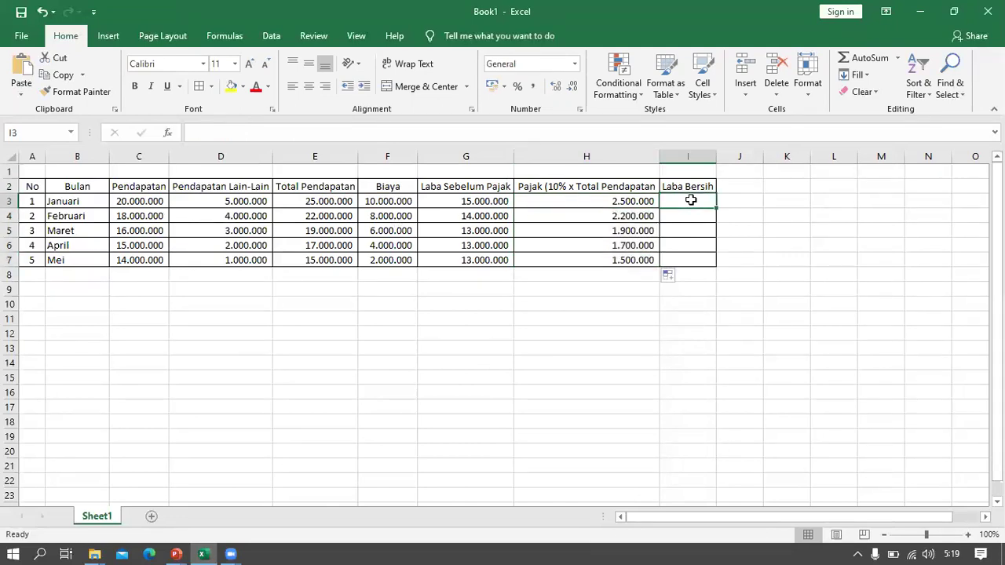
{"action": "type", "text": "="}
{"action": "left_click", "coordinate": [496, 199]}
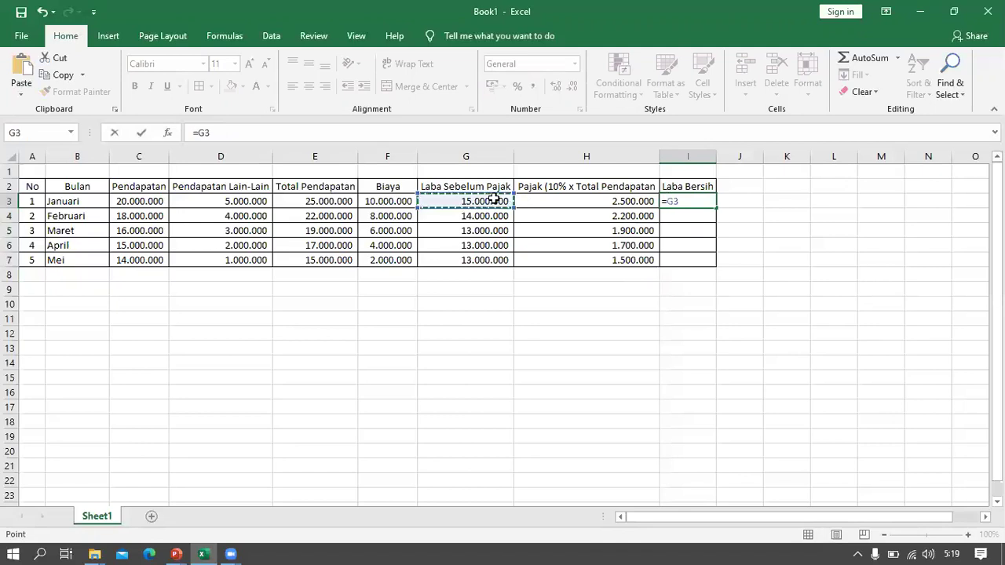
{"action": "type", "text": "-"}
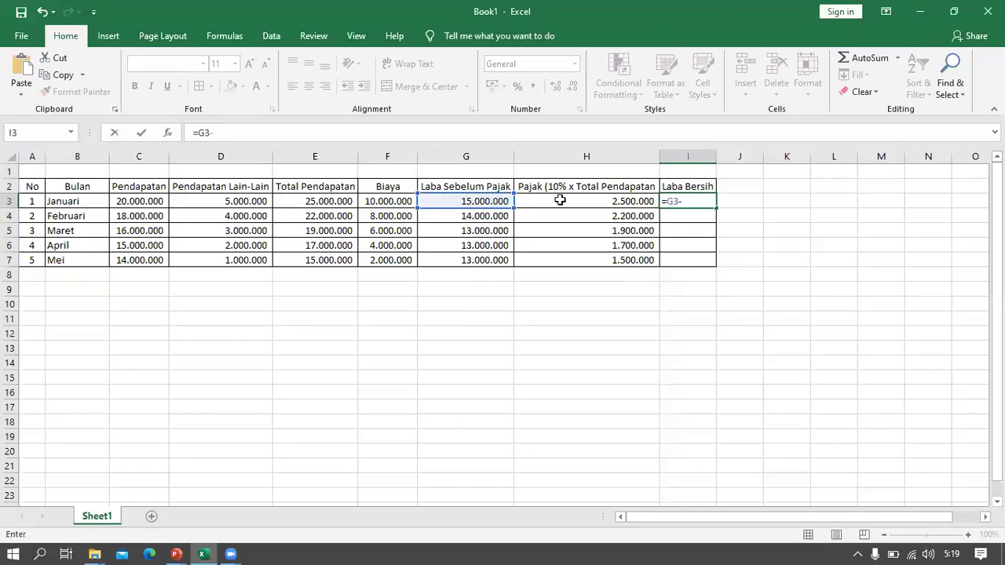
{"action": "left_click", "coordinate": [559, 200]}
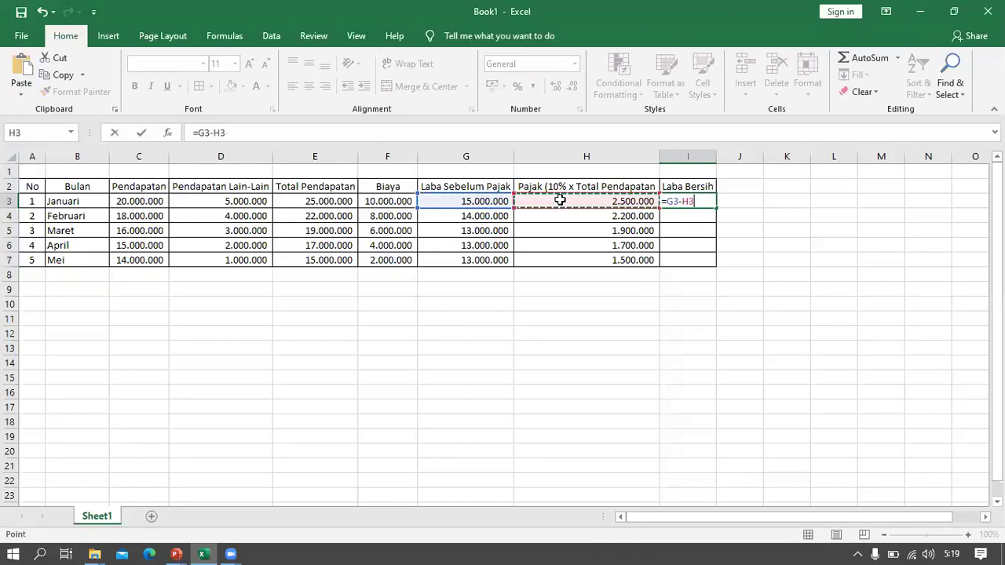
{"action": "key", "text": "Return"}
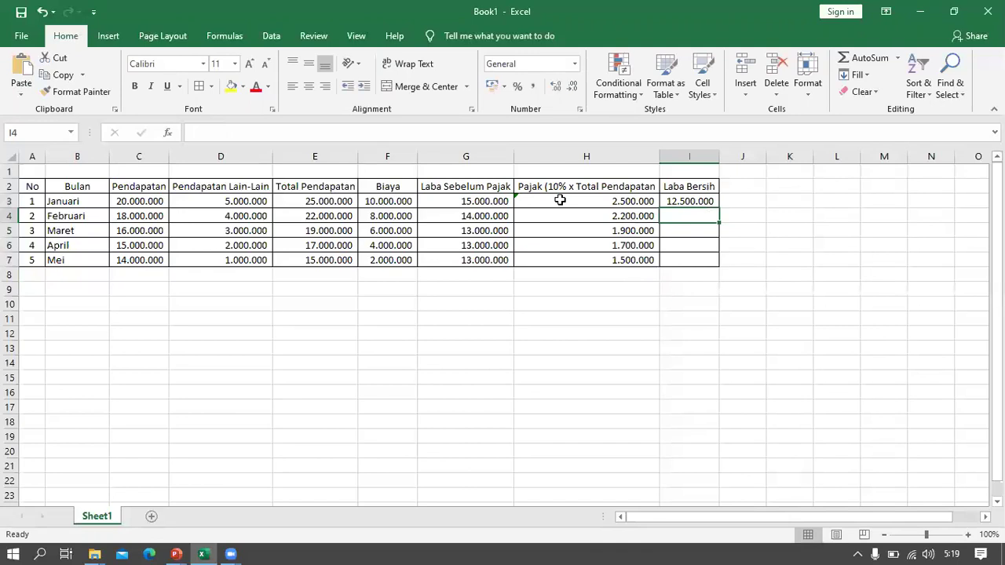
{"action": "left_click", "coordinate": [687, 200]}
{"action": "left_click_drag", "start_coordinate": [717, 207], "coordinate": [717, 267]}
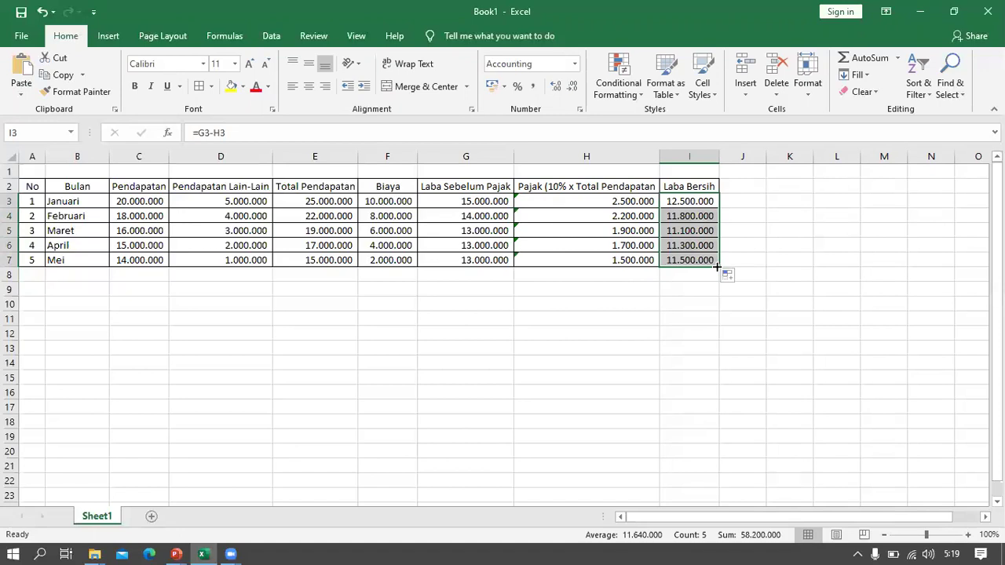
{"action": "left_click_drag", "start_coordinate": [718, 156], "coordinate": [721, 157]}
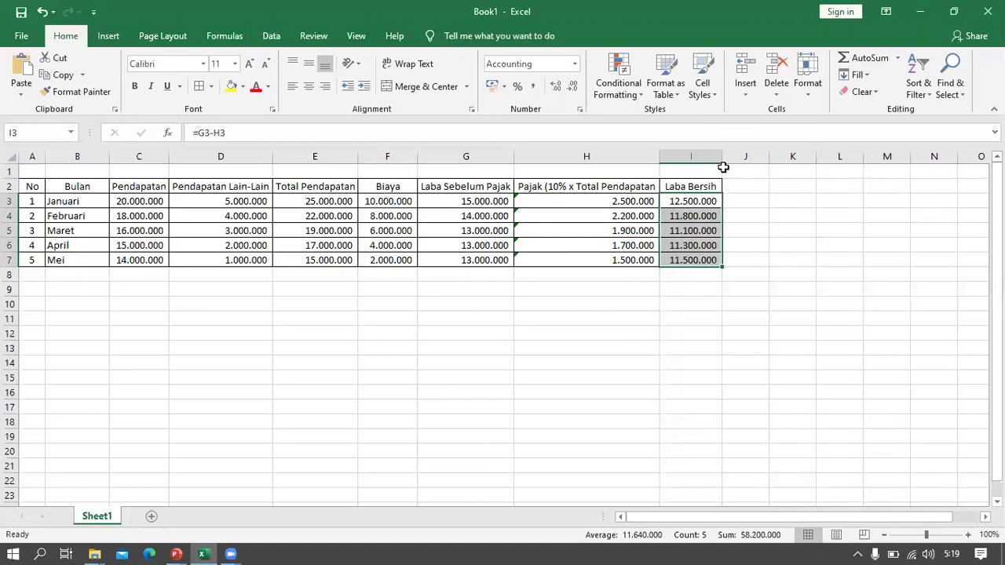
Step: Review the January row's formulas for Total Pendapatan, Laba Sebelum Pajak and Pajak in E3, G3 and H3
{"action": "left_click", "coordinate": [69, 188]}
{"action": "left_click", "coordinate": [116, 201]}
{"action": "left_click", "coordinate": [249, 206]}
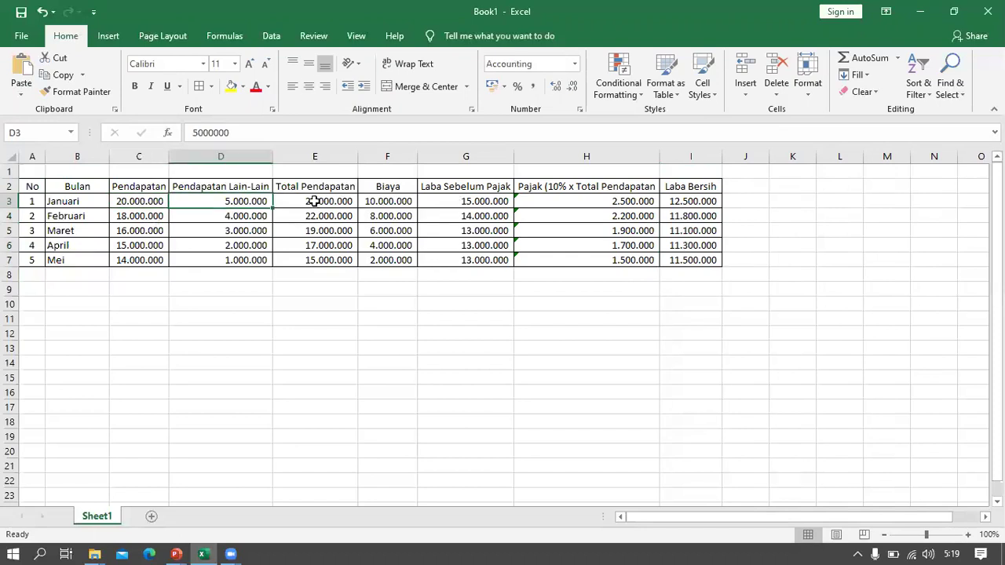
{"action": "left_click", "coordinate": [317, 206]}
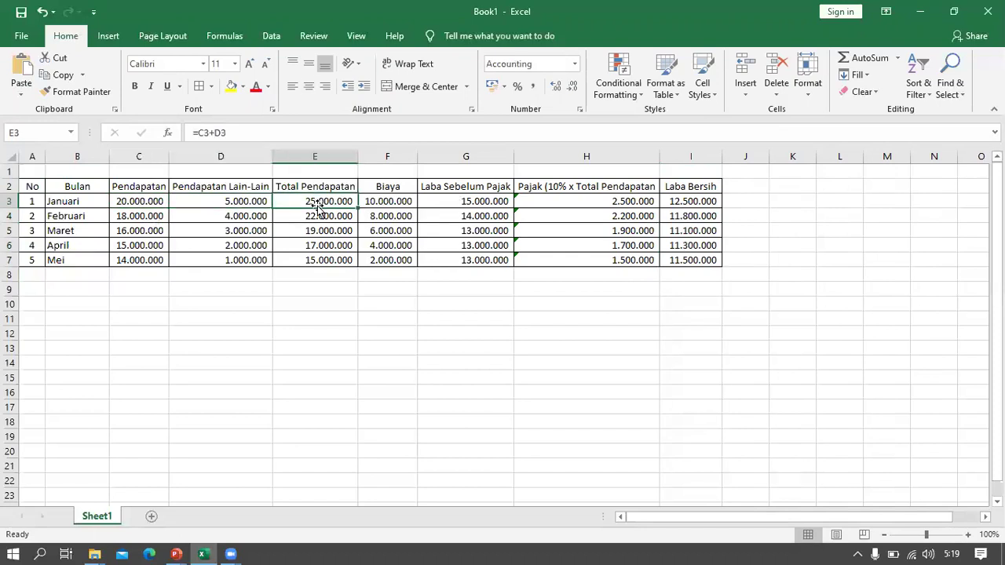
{"action": "left_click", "coordinate": [233, 134]}
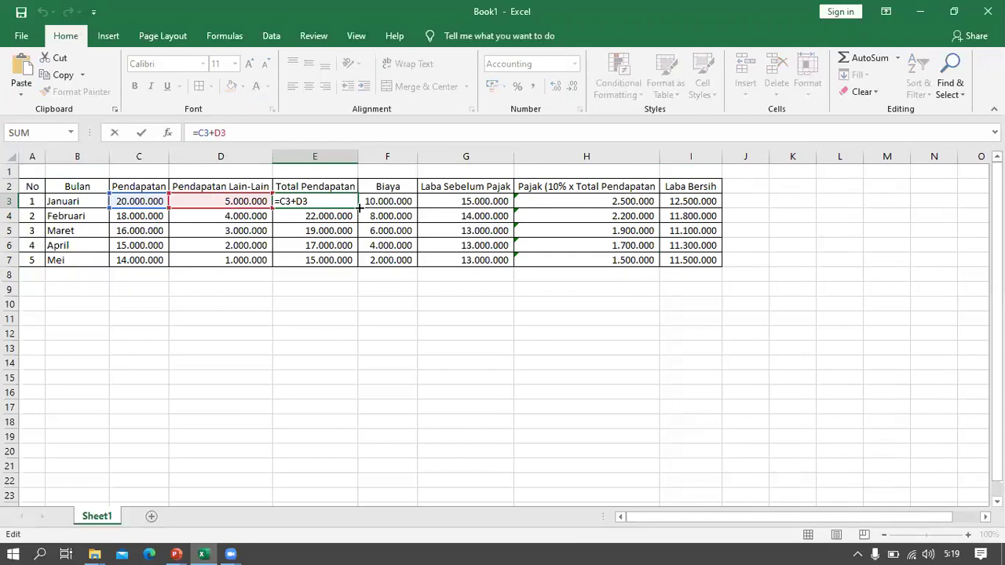
{"action": "left_click", "coordinate": [457, 201]}
{"action": "left_click", "coordinate": [241, 131]}
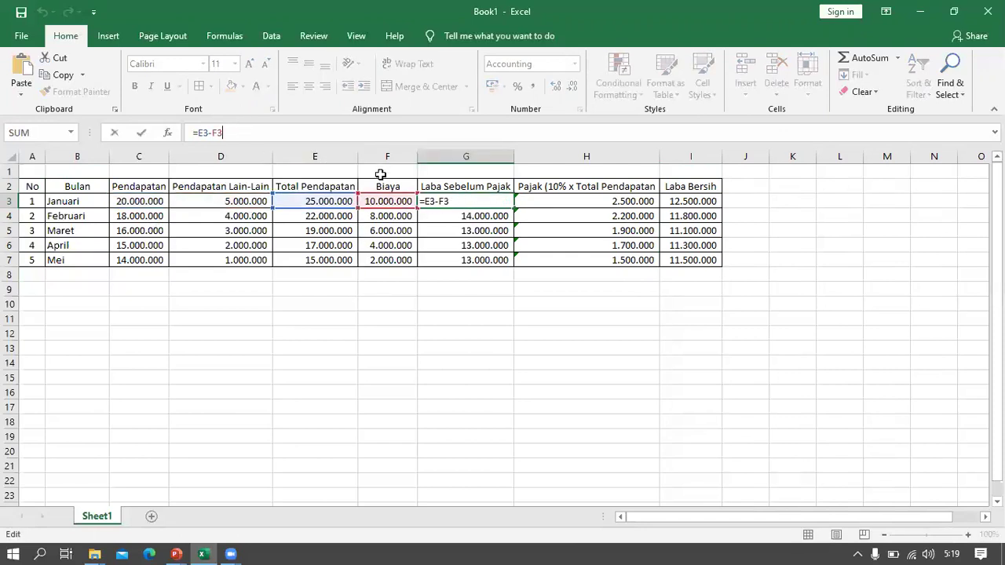
{"action": "left_click", "coordinate": [454, 216]}
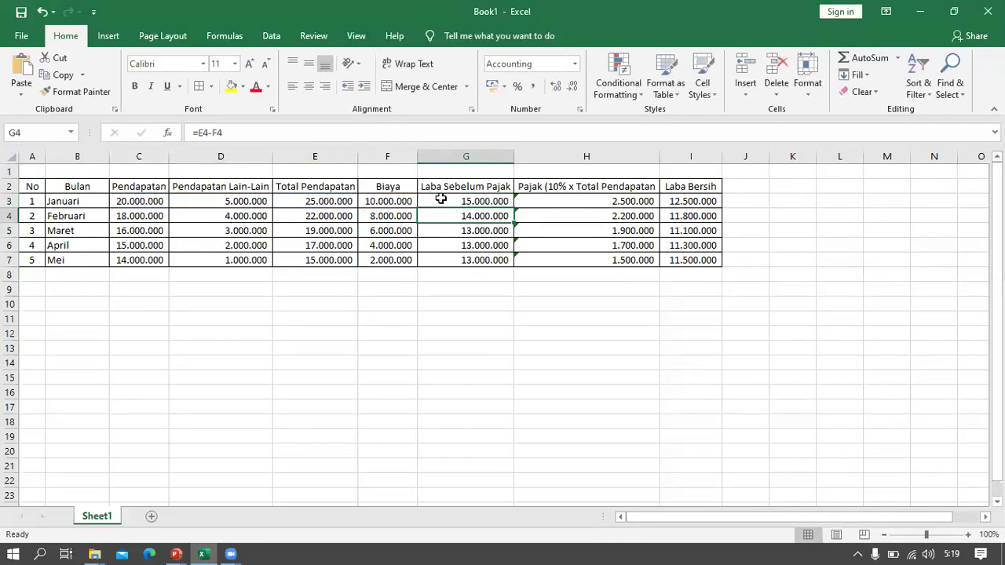
{"action": "left_click", "coordinate": [486, 203]}
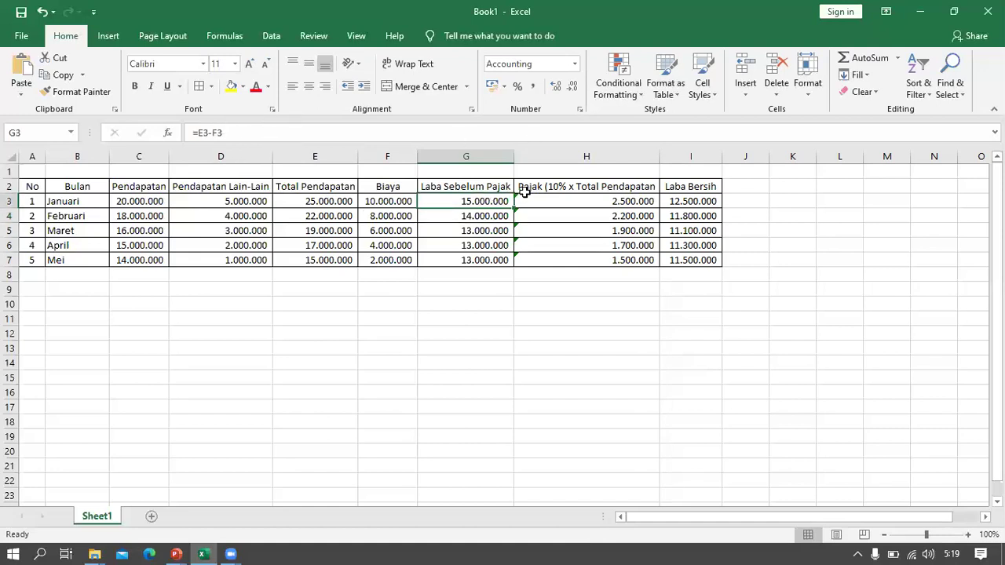
{"action": "left_click", "coordinate": [555, 202]}
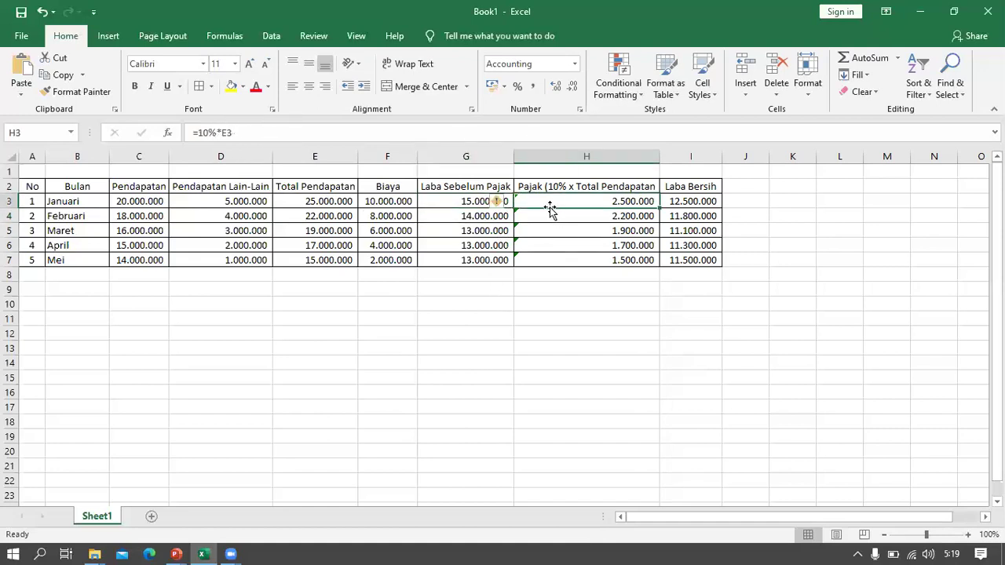
Step: Add the missing closing parenthesis to the H2 header so it reads Pajak (10% x Total Pendapatan)
{"action": "left_click", "coordinate": [632, 188]}
{"action": "left_click", "coordinate": [367, 132]}
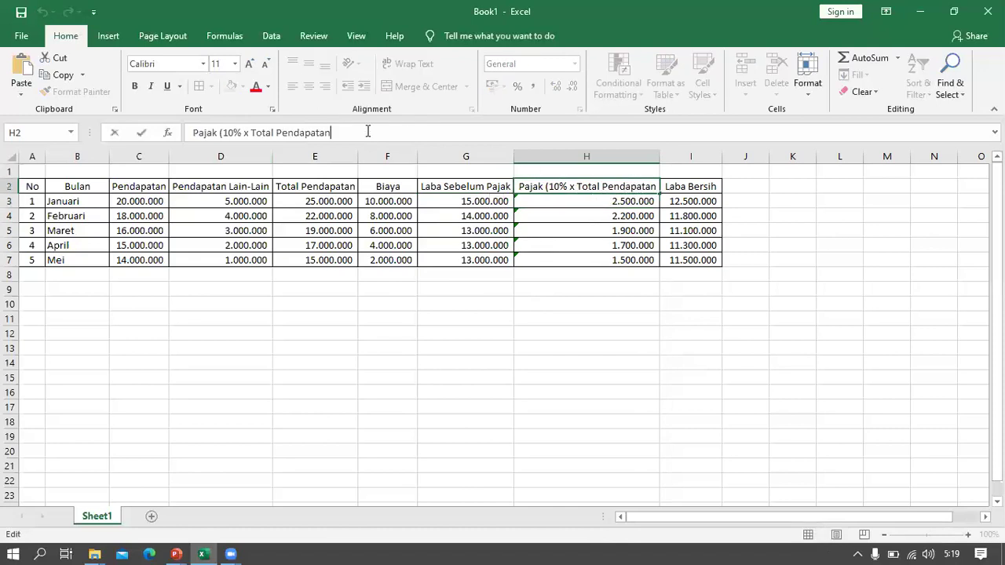
{"action": "type", "text": ")"}
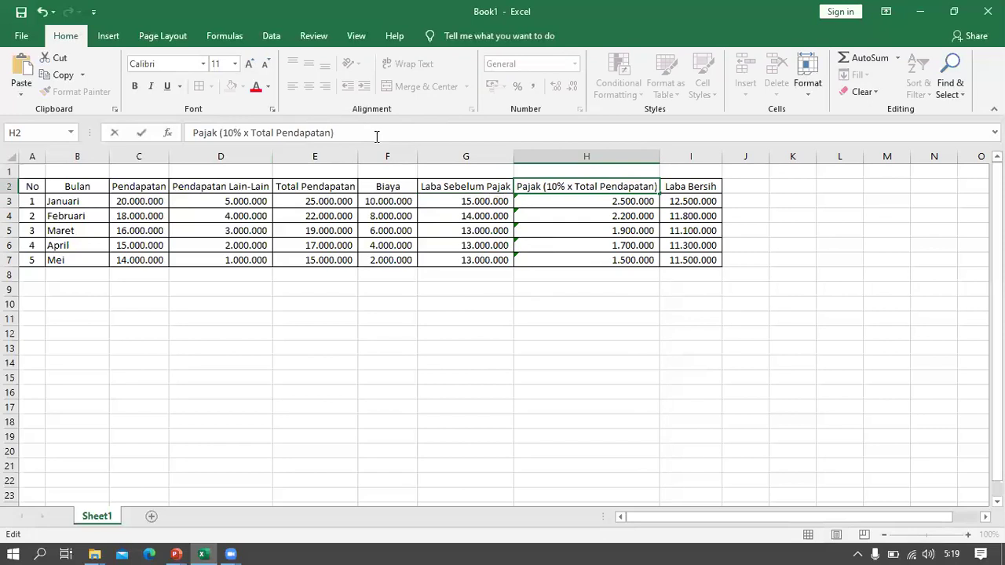
{"action": "left_click", "coordinate": [573, 201]}
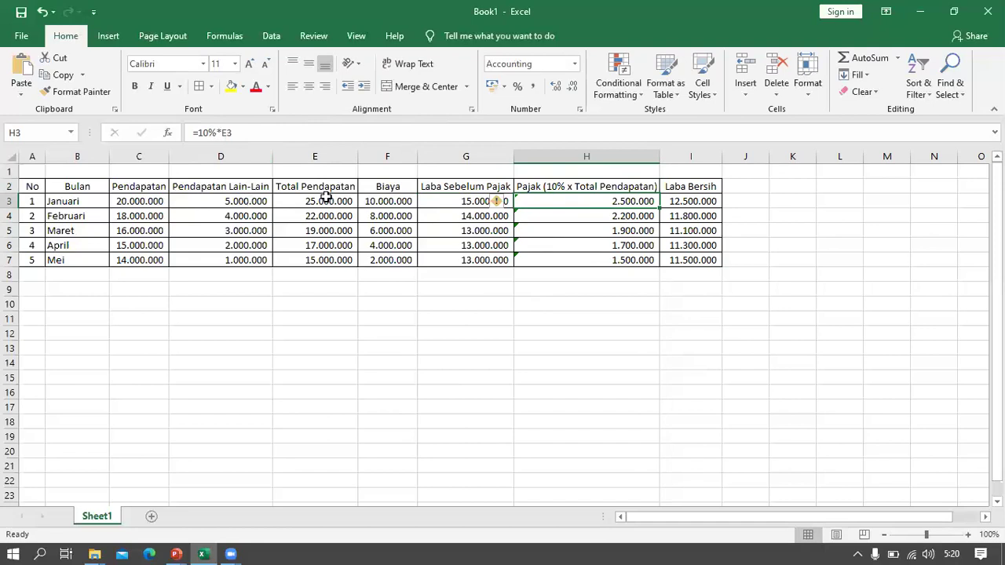
Step: Total the Laba Bersih column in I8 using AutoSum over I3:I7
{"action": "left_click", "coordinate": [685, 202]}
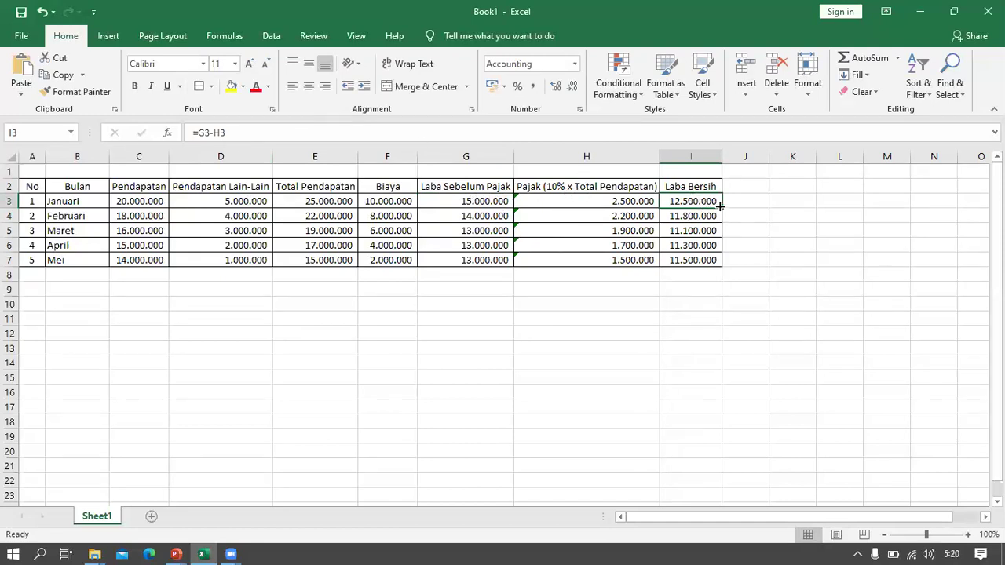
{"action": "left_click", "coordinate": [708, 273]}
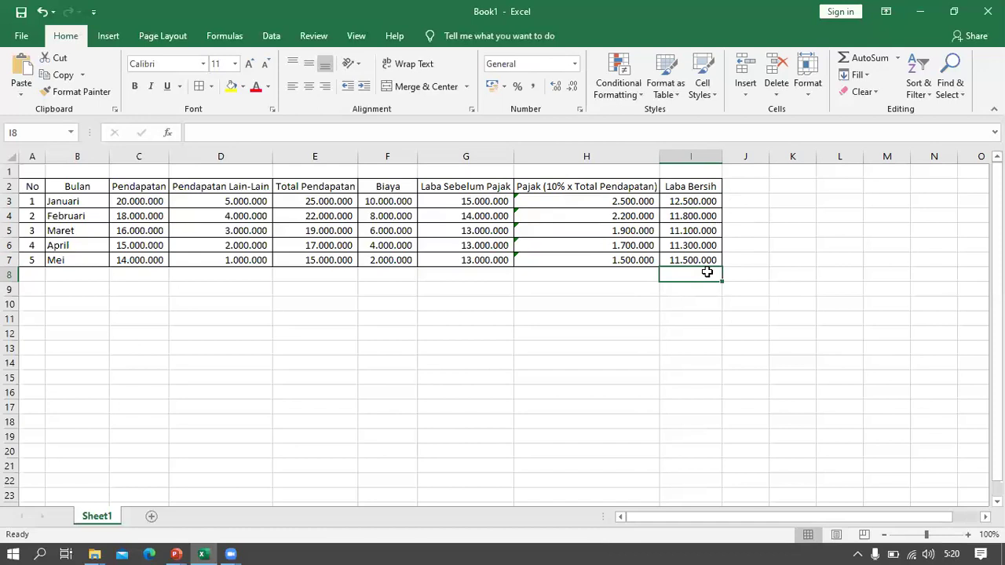
{"action": "type", "text": "="}
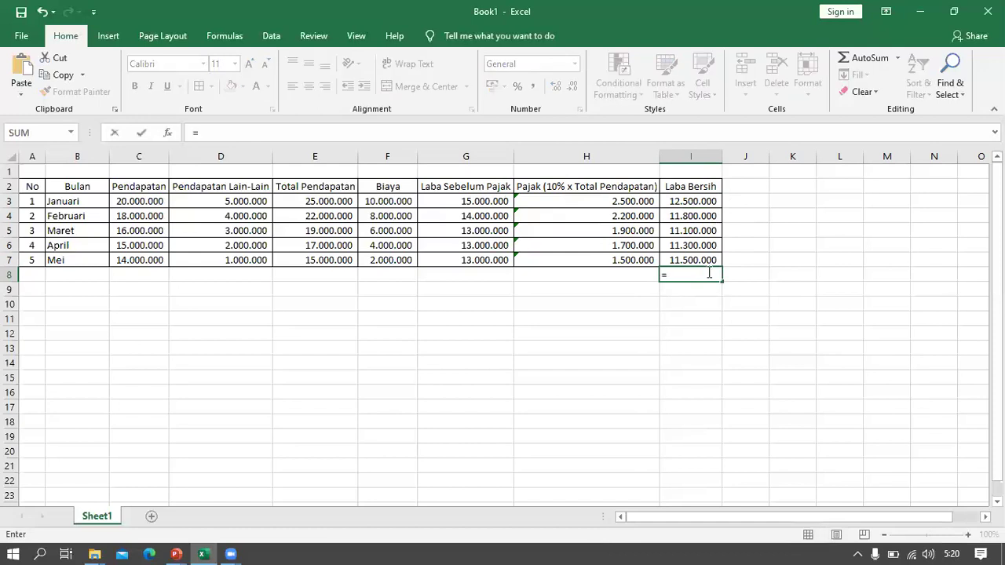
{"action": "key", "text": "BackSpace"}
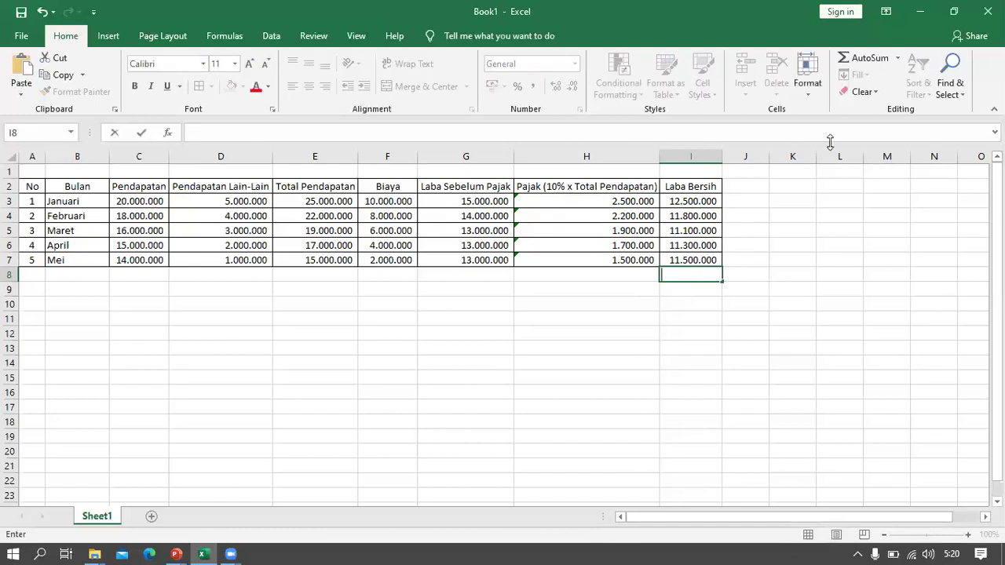
{"action": "key", "text": "Escape"}
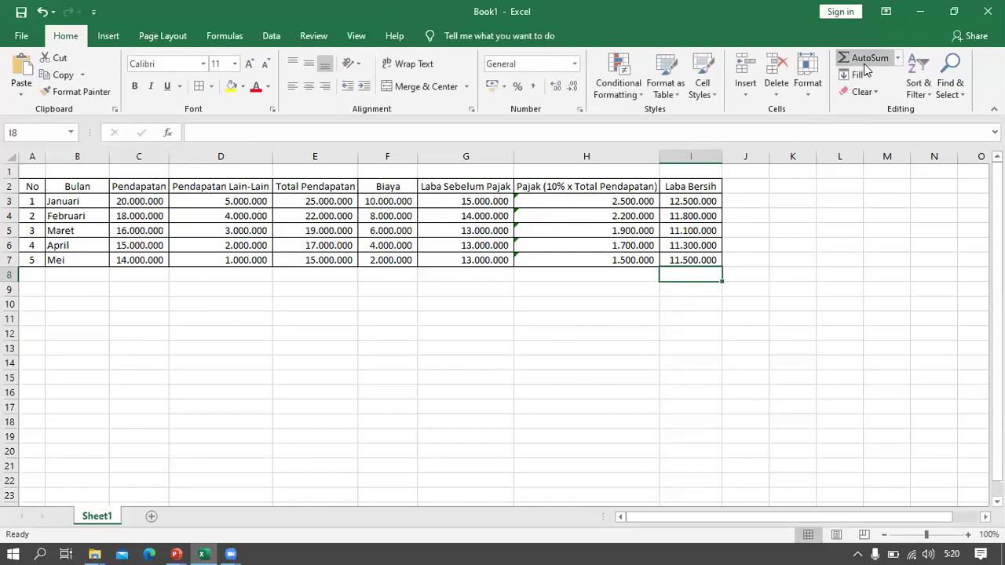
{"action": "left_click", "coordinate": [858, 62]}
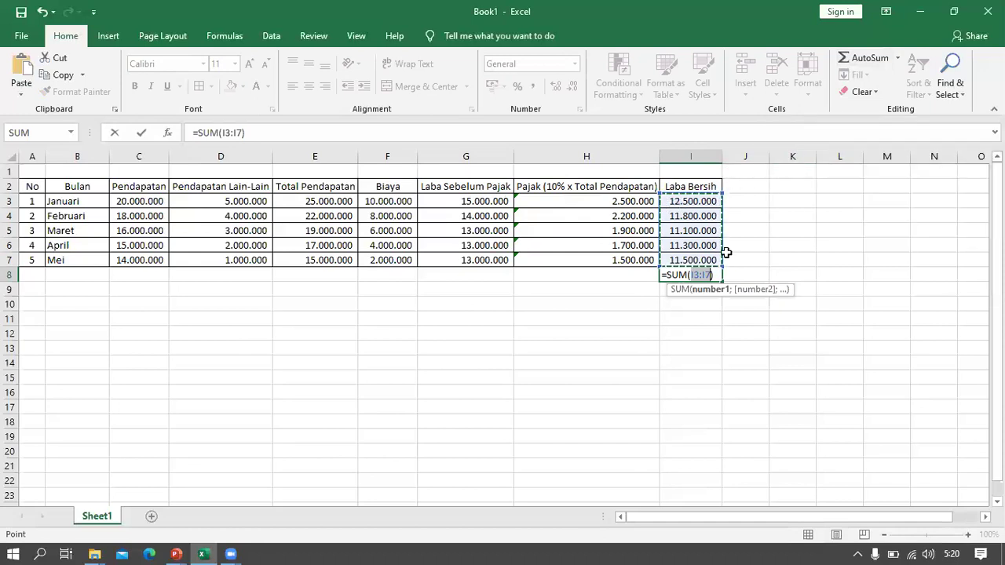
{"action": "key", "text": "Return"}
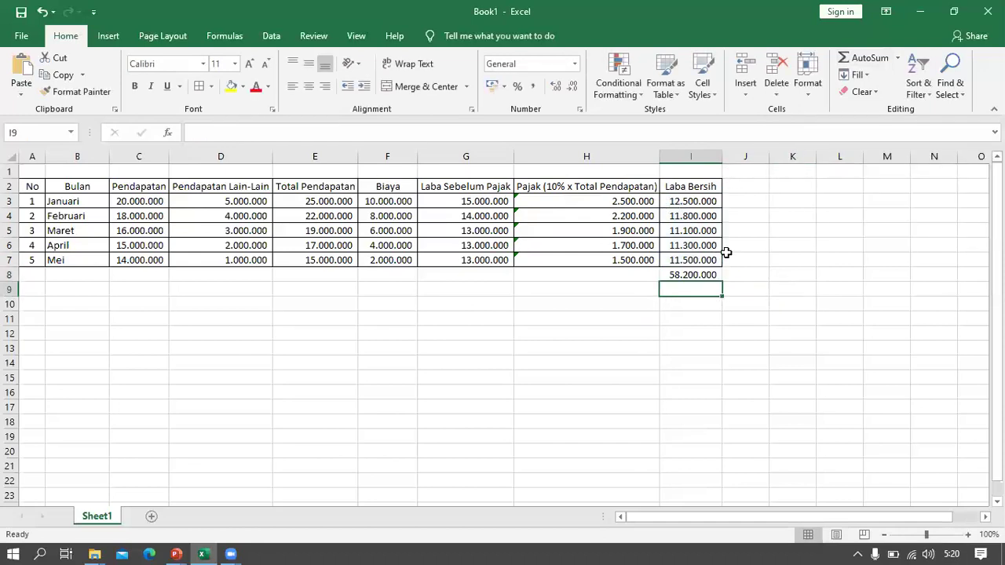
Step: Replace the content of I8 with a manually written =SUM(I3:I7) formula and inspect it
{"action": "left_click", "coordinate": [711, 274]}
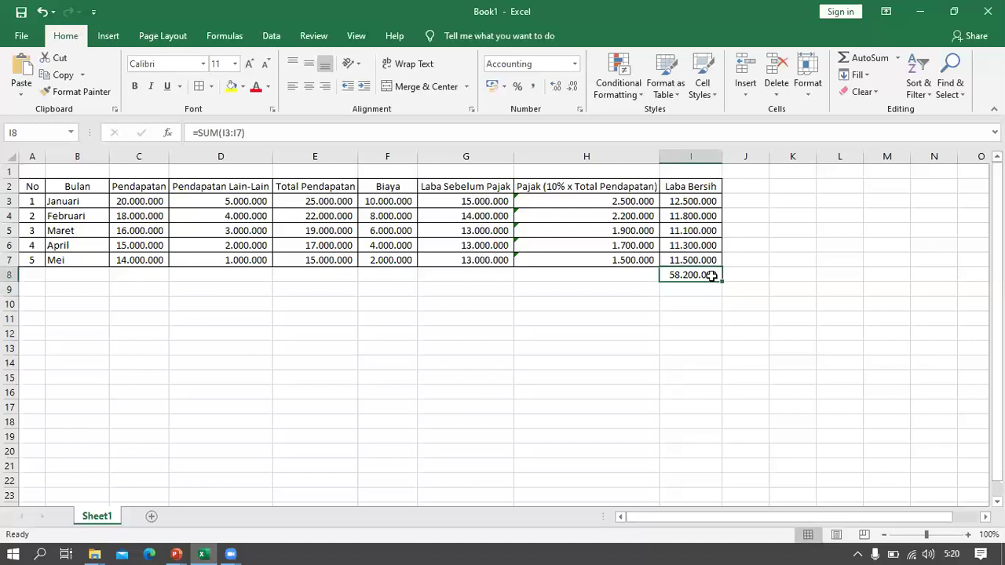
{"action": "key", "text": "BackSpace"}
{"action": "type", "text": "="}
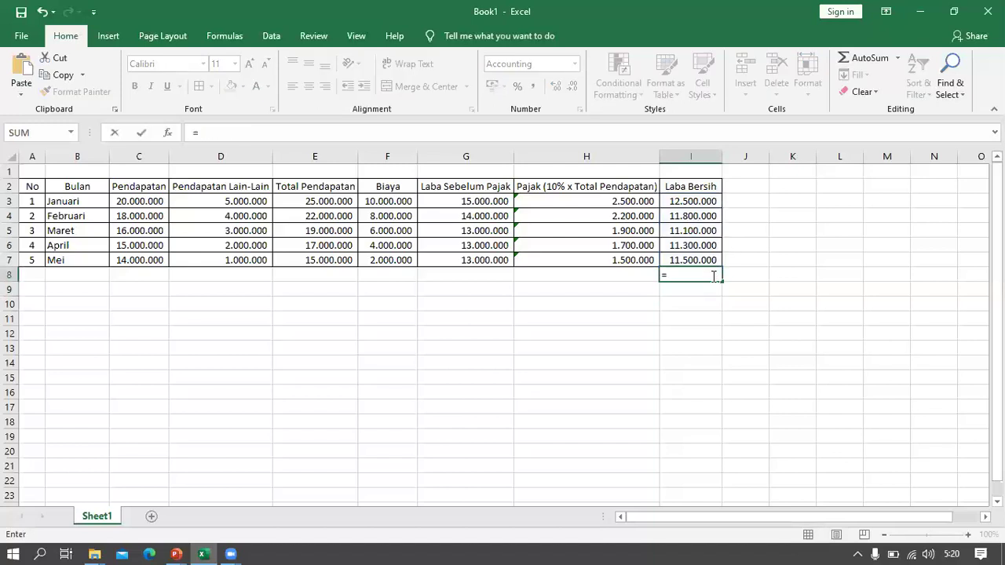
{"action": "type", "text": "SUM("}
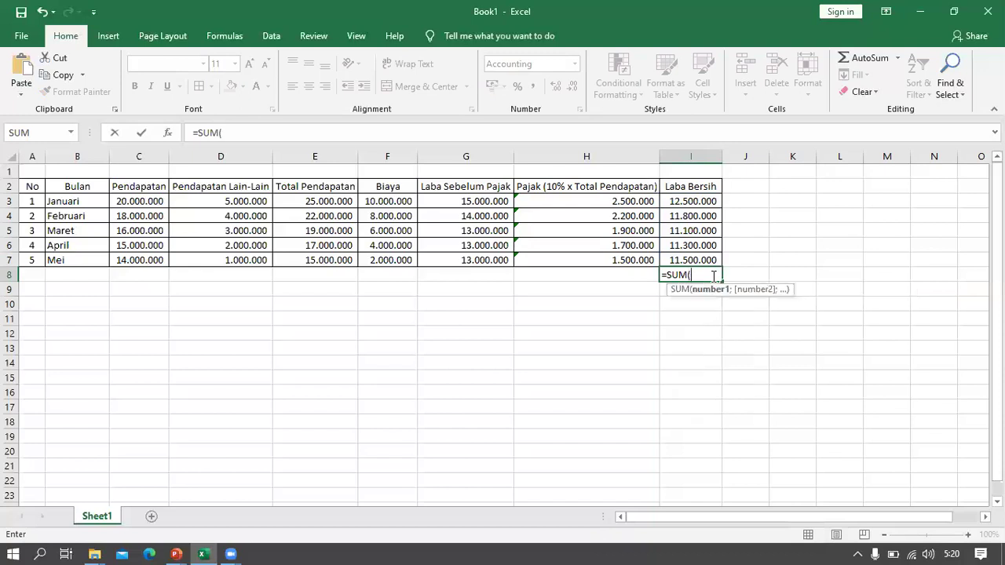
{"action": "left_click_drag", "start_coordinate": [706, 198], "coordinate": [713, 261]}
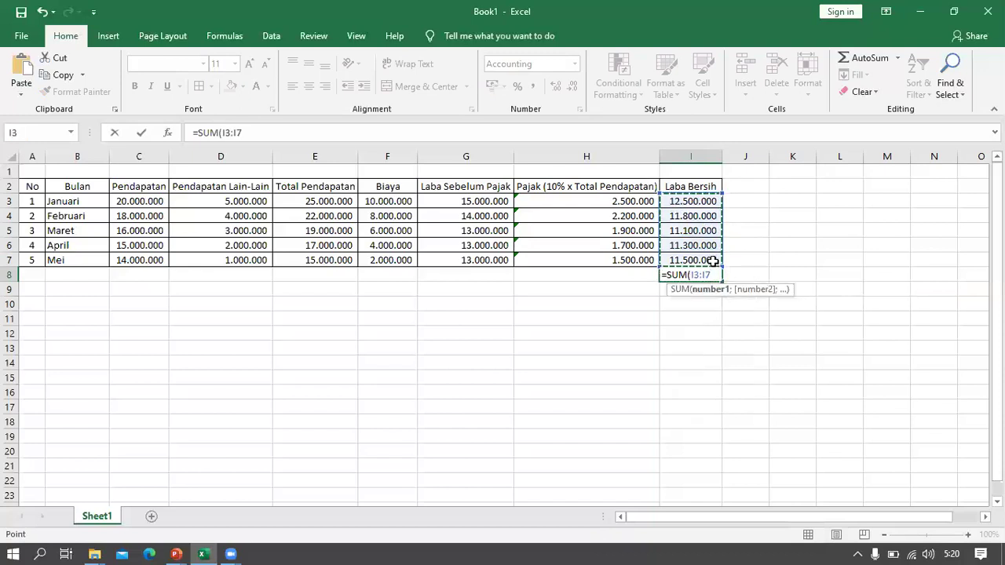
{"action": "type", "text": ")"}
{"action": "key", "text": "Return"}
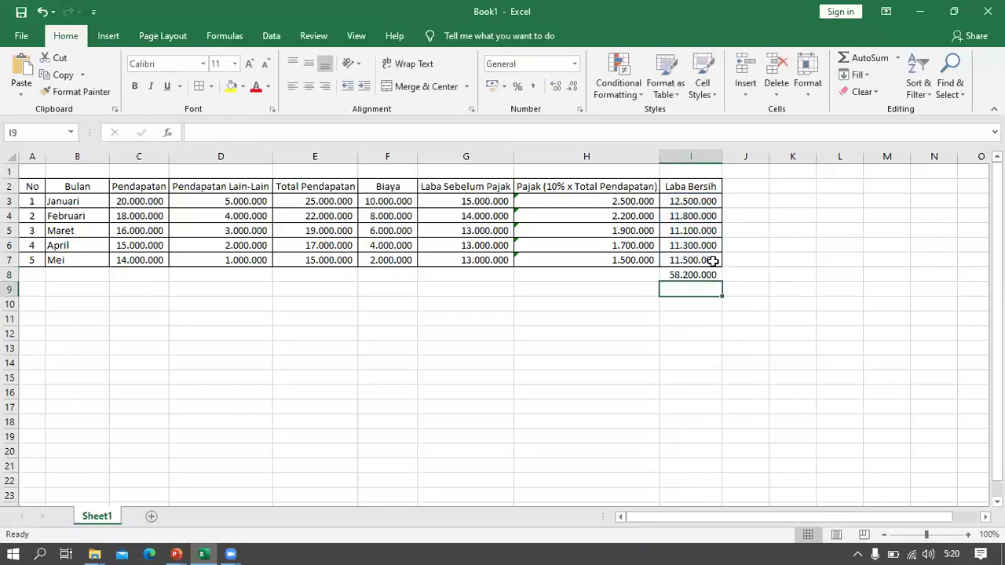
{"action": "key", "text": "Up"}
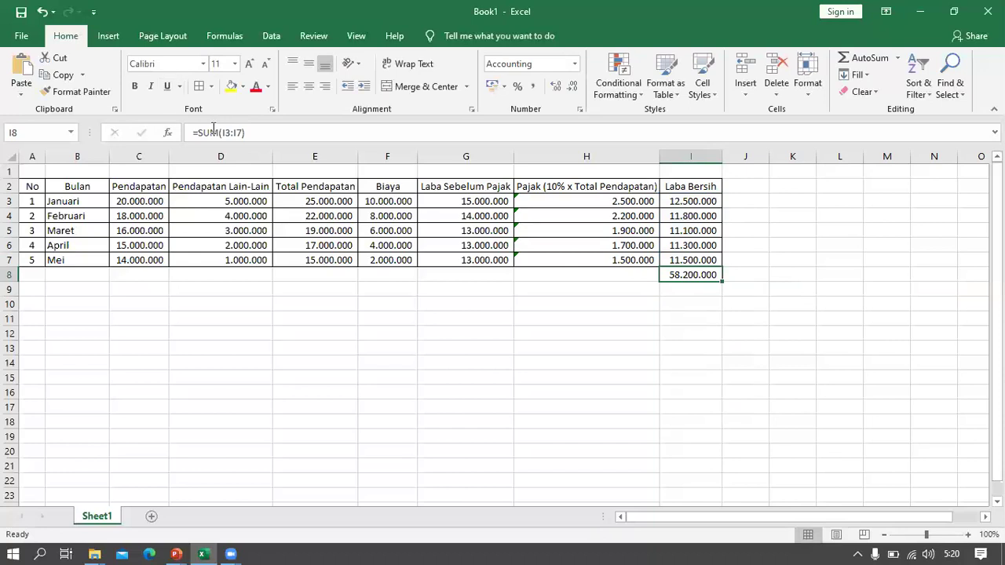
{"action": "left_click", "coordinate": [261, 133]}
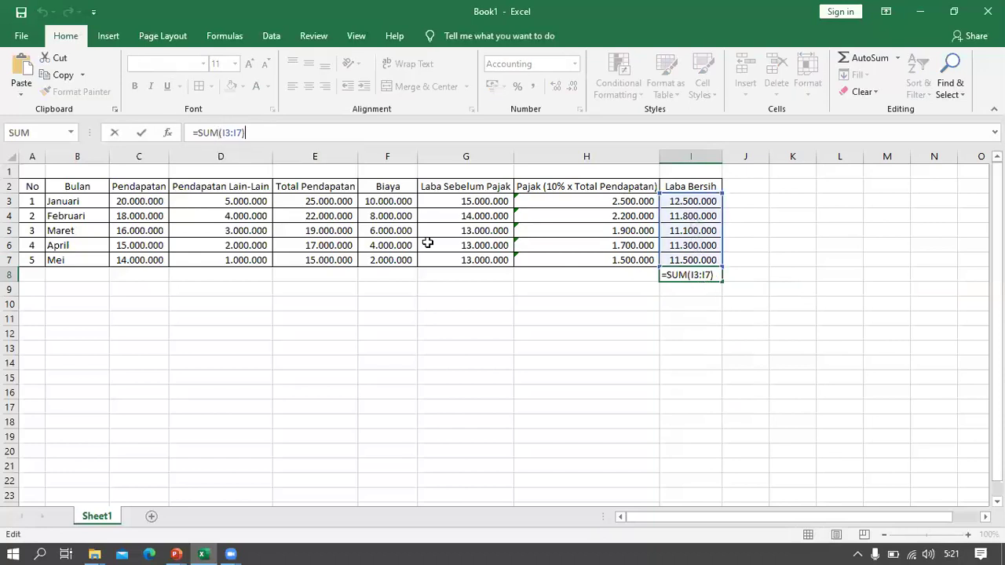
Step: Total the Biaya column in F8 using AutoSum over F3:F7
{"action": "left_click", "coordinate": [402, 273]}
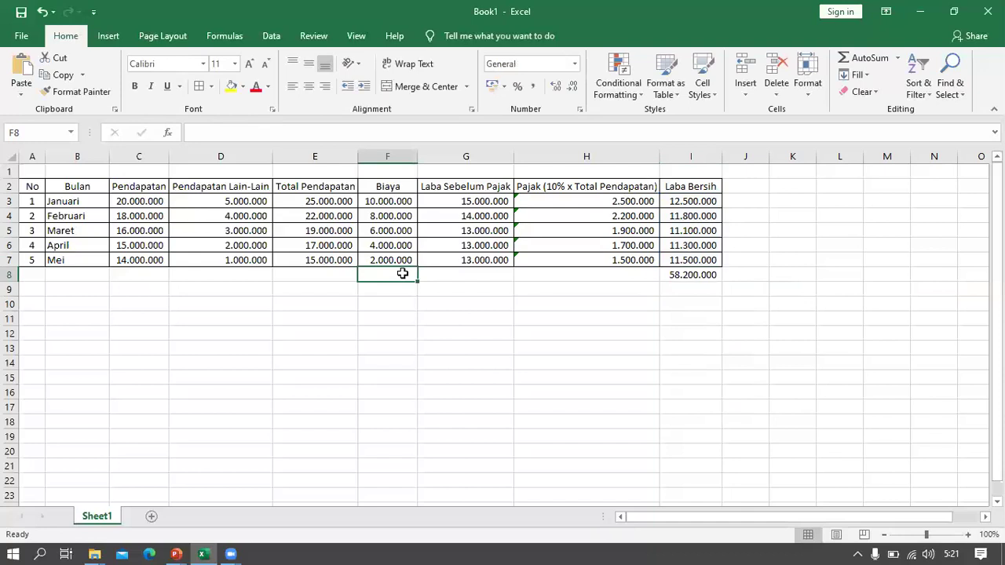
{"action": "left_click", "coordinate": [864, 57]}
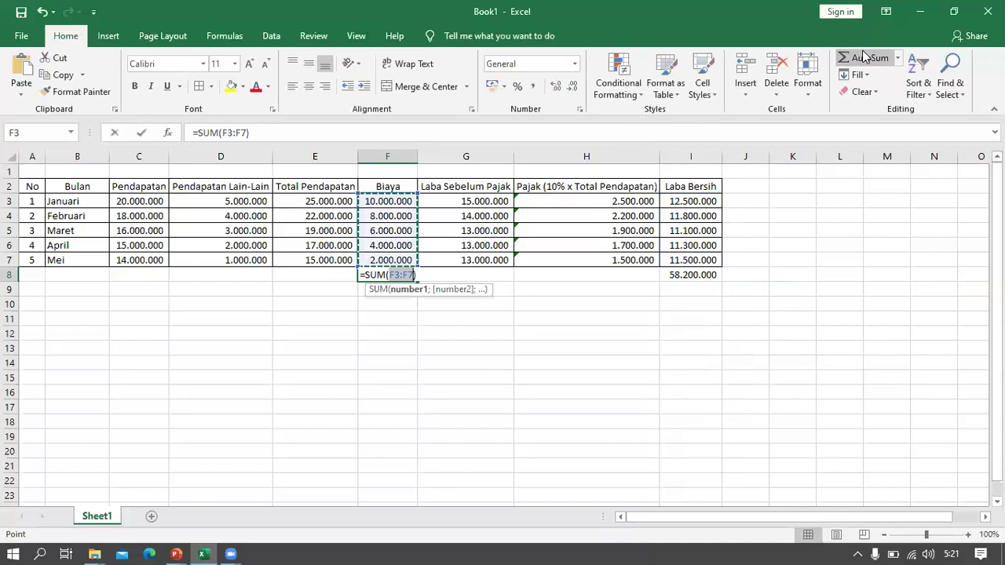
{"action": "key", "text": "Return"}
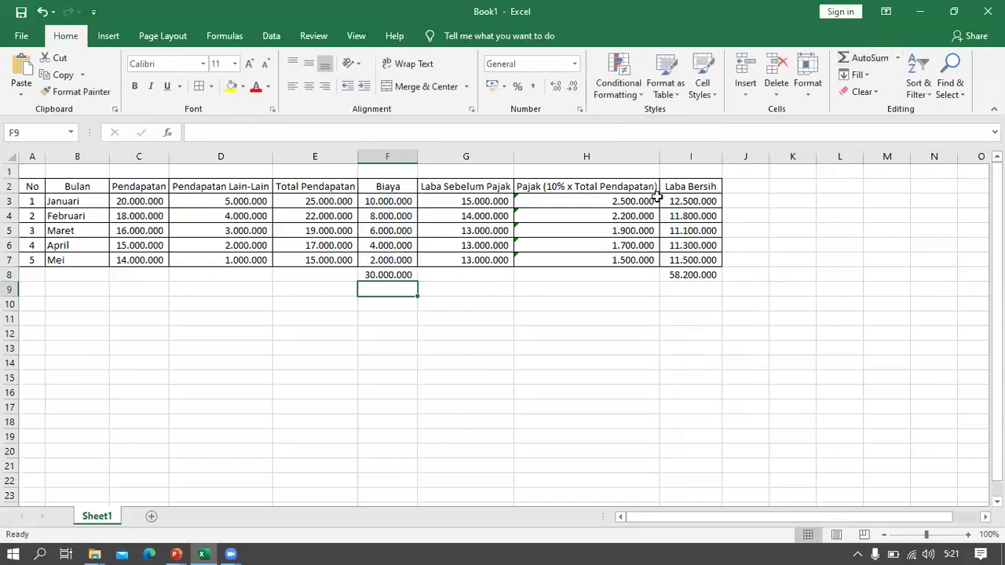
Step: Overwrite F8 with a manually written =SUM(F3:F7) formula for the Biaya total
{"action": "left_click", "coordinate": [392, 276]}
{"action": "type", "text": "="}
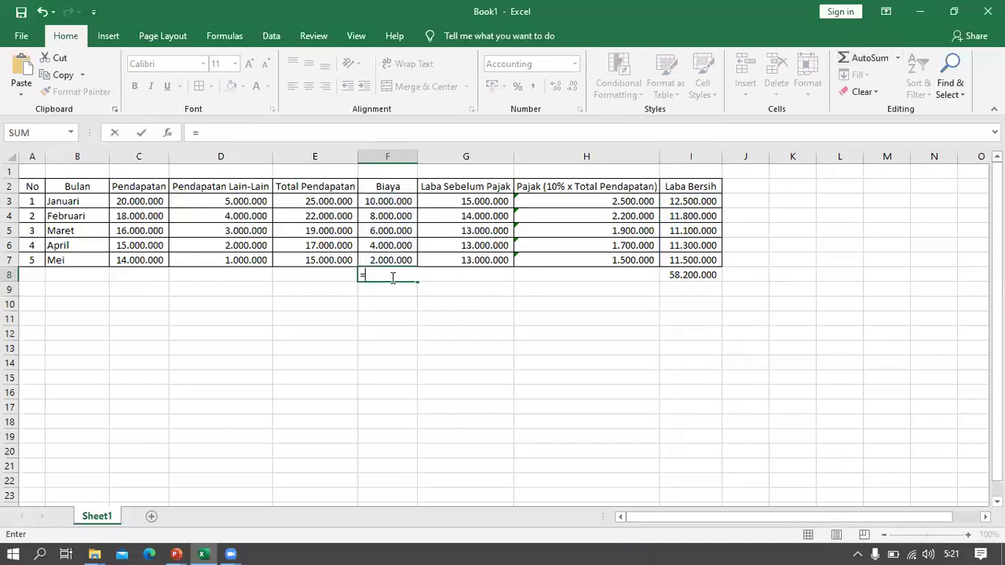
{"action": "type", "text": "SUm"}
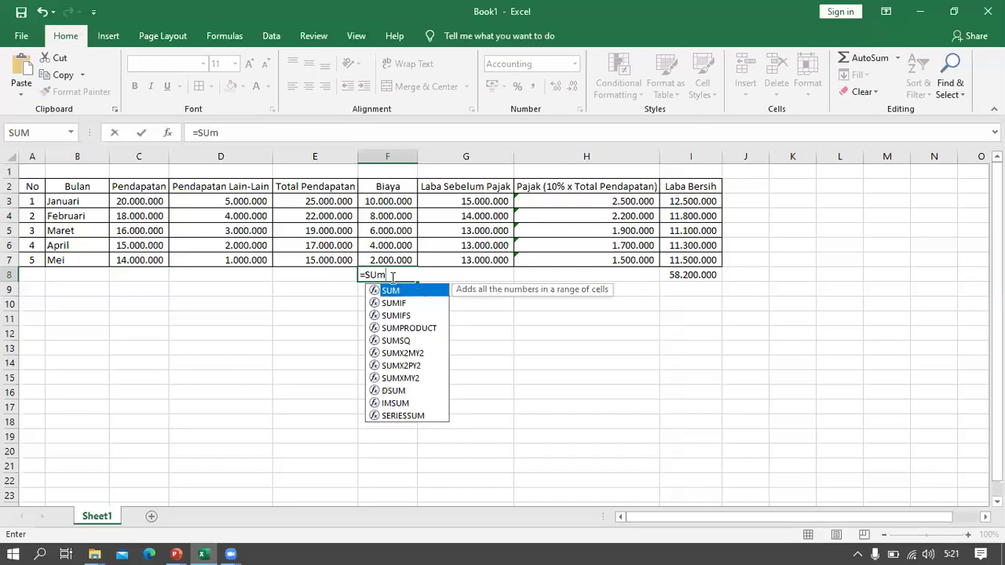
{"action": "key", "text": "BackSpace"}
{"action": "type", "text": "M("}
{"action": "left_click_drag", "start_coordinate": [390, 198], "coordinate": [392, 260]}
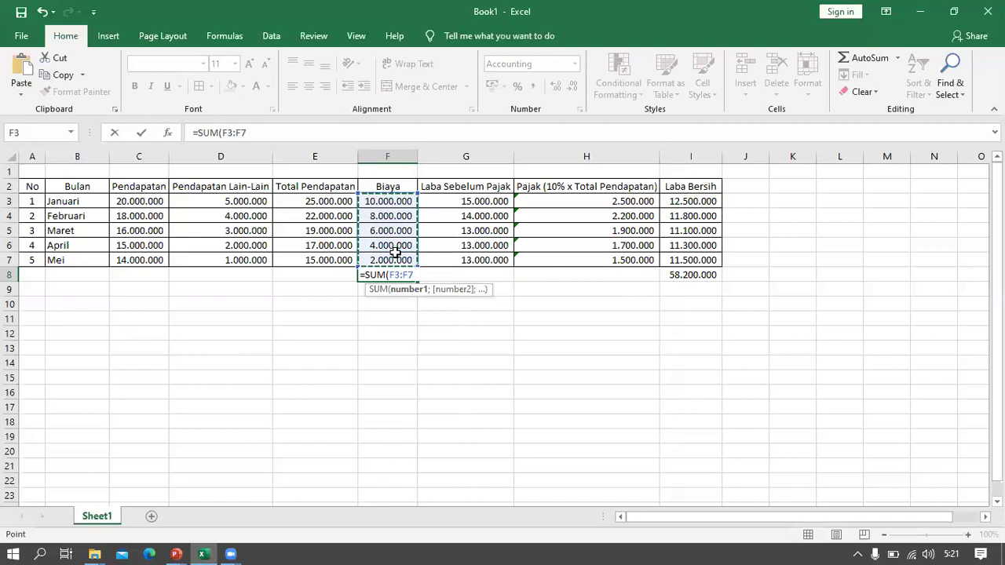
{"action": "type", "text": ")"}
{"action": "key", "text": "Return"}
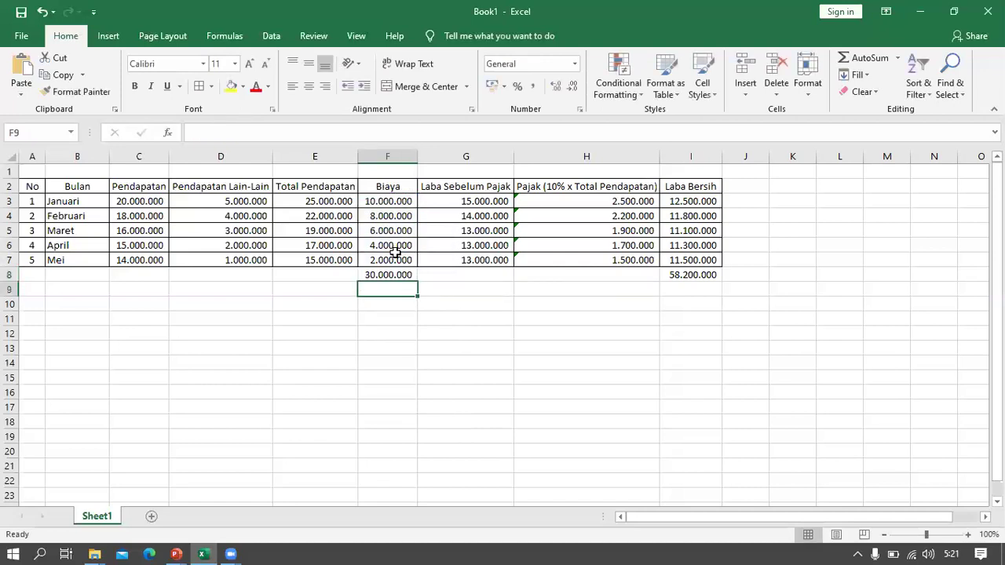
{"action": "left_click", "coordinate": [448, 271]}
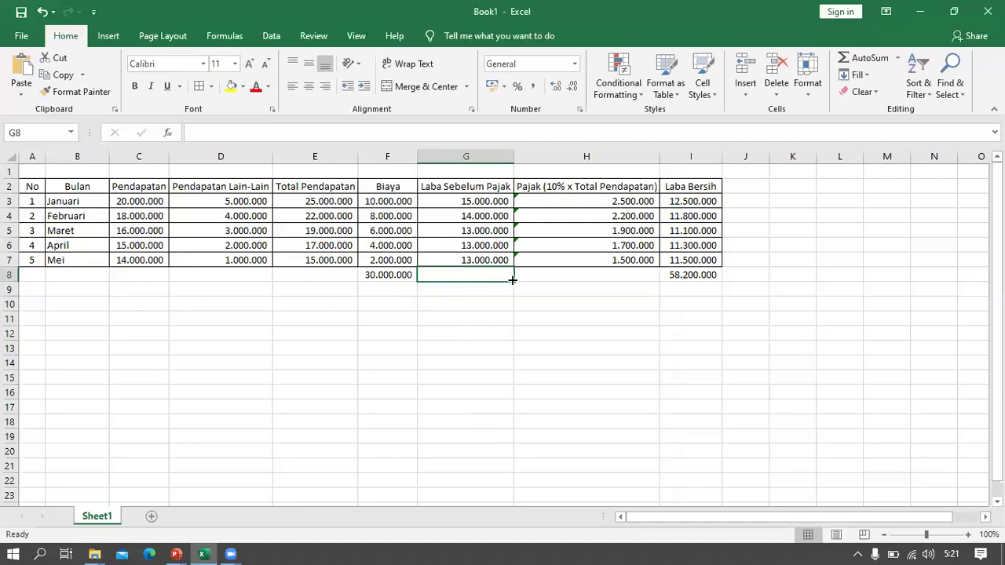
{"action": "left_click", "coordinate": [617, 271]}
{"action": "left_click", "coordinate": [70, 272]}
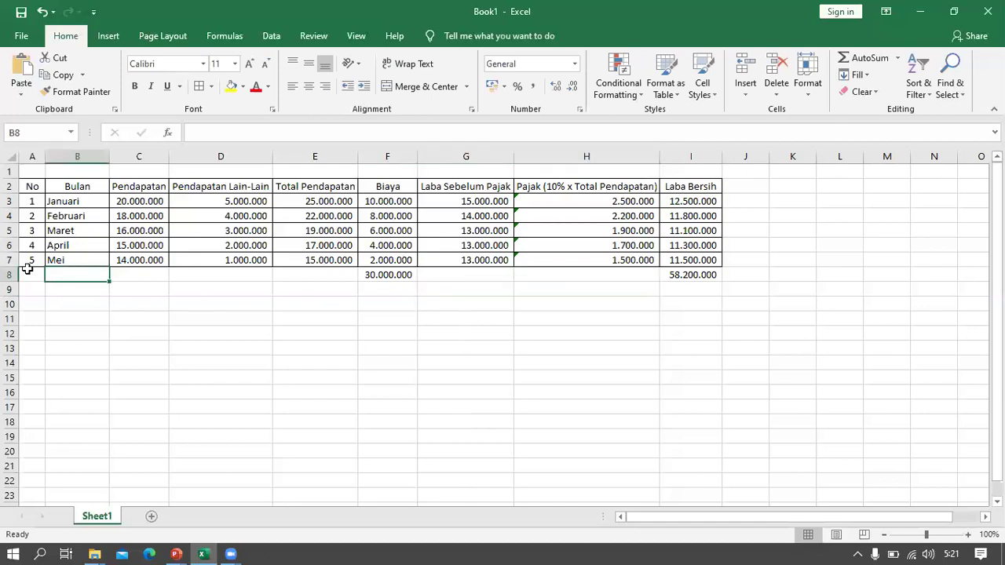
{"action": "left_click", "coordinate": [31, 271]}
{"action": "left_click_drag", "start_coordinate": [29, 186], "coordinate": [713, 288]}
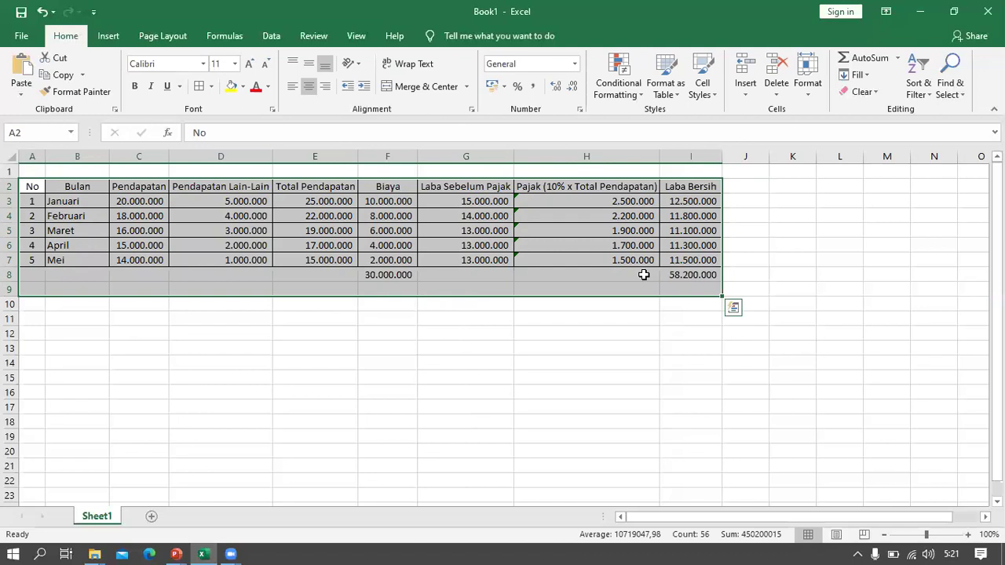
{"action": "left_click", "coordinate": [409, 274]}
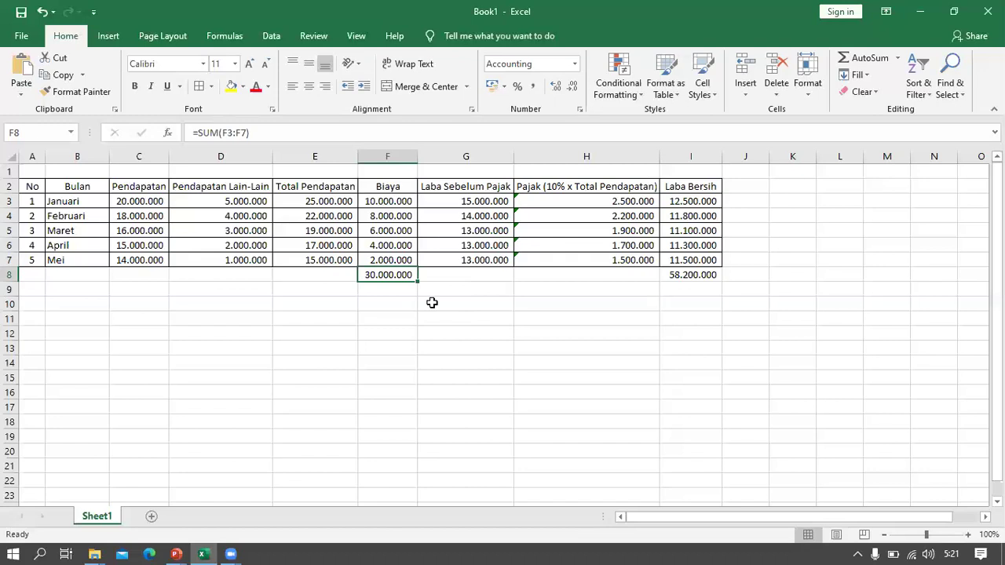
Step: Review the finished table A2:I8, checking the total row and the formulas in the Total Pendapatan, Laba Sebelum Pajak, Pajak and Laba Bersih columns
{"action": "left_click", "coordinate": [451, 276]}
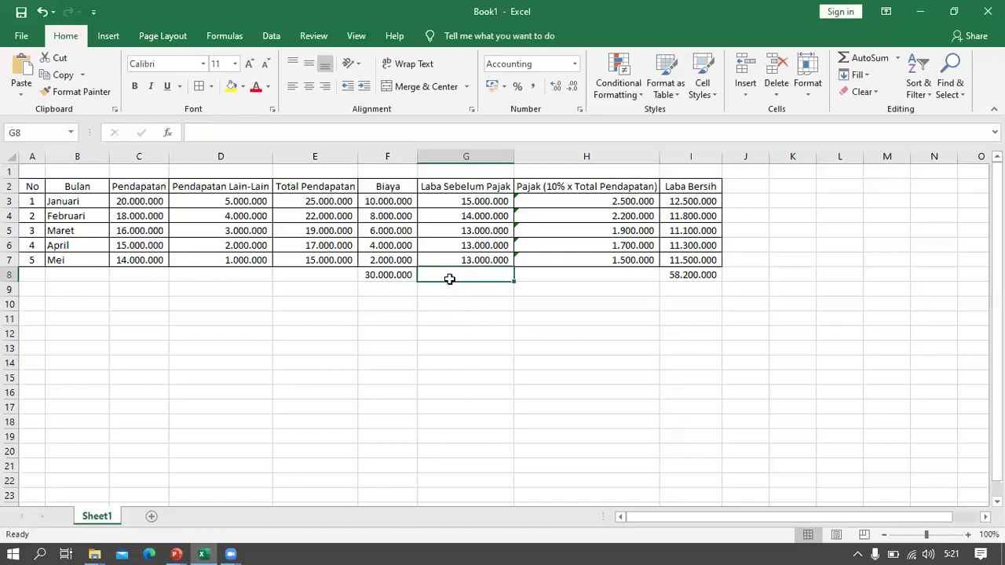
{"action": "left_click", "coordinate": [563, 275]}
{"action": "left_click", "coordinate": [717, 274]}
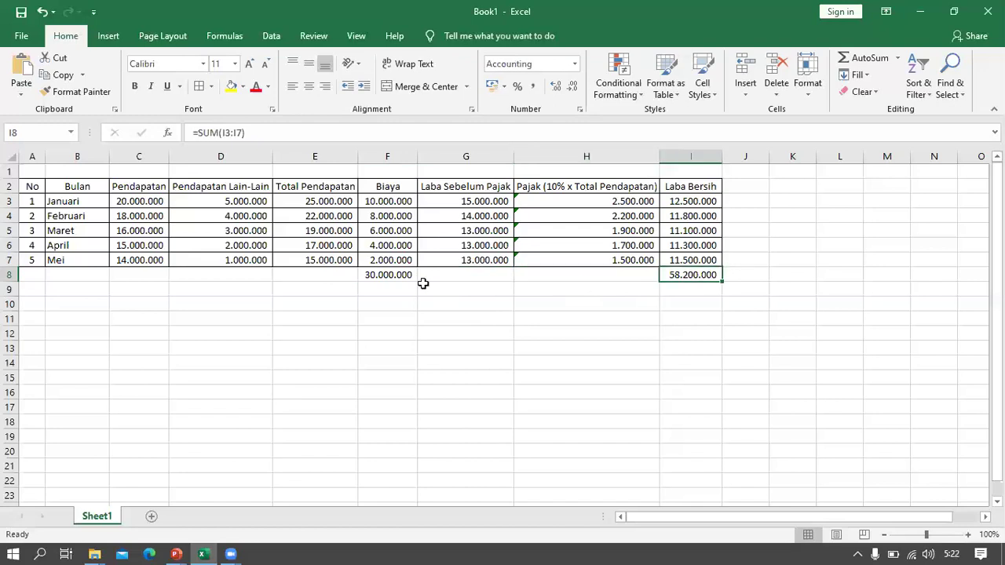
{"action": "left_click_drag", "start_coordinate": [31, 189], "coordinate": [709, 308]}
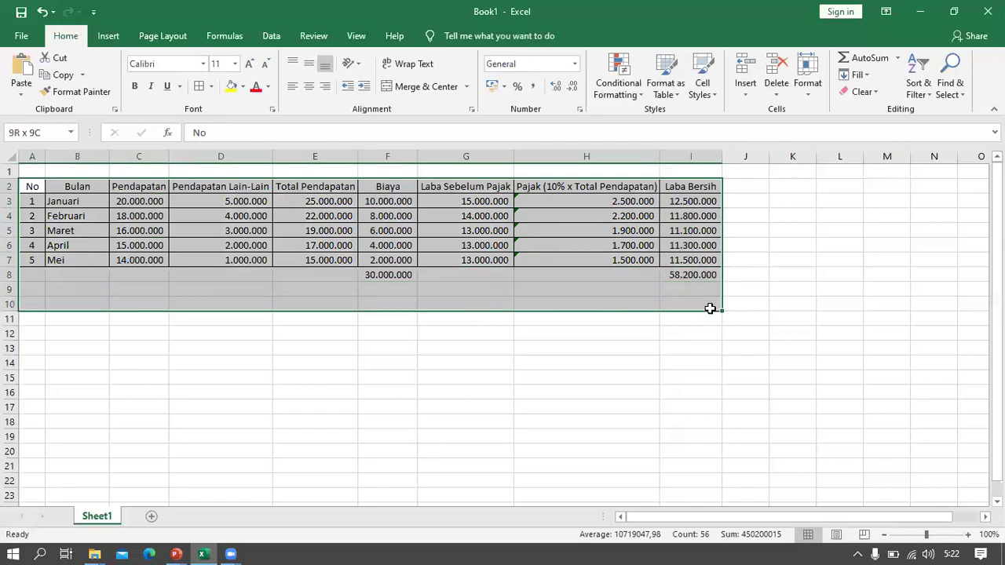
{"action": "left_click_drag", "start_coordinate": [709, 309], "coordinate": [339, 196]}
{"action": "left_click_drag", "start_coordinate": [47, 185], "coordinate": [643, 274]}
{"action": "left_click", "coordinate": [346, 245]}
{"action": "left_click", "coordinate": [486, 244]}
{"action": "left_click", "coordinate": [620, 245]}
{"action": "left_click", "coordinate": [673, 204]}
{"action": "left_click", "coordinate": [290, 204]}
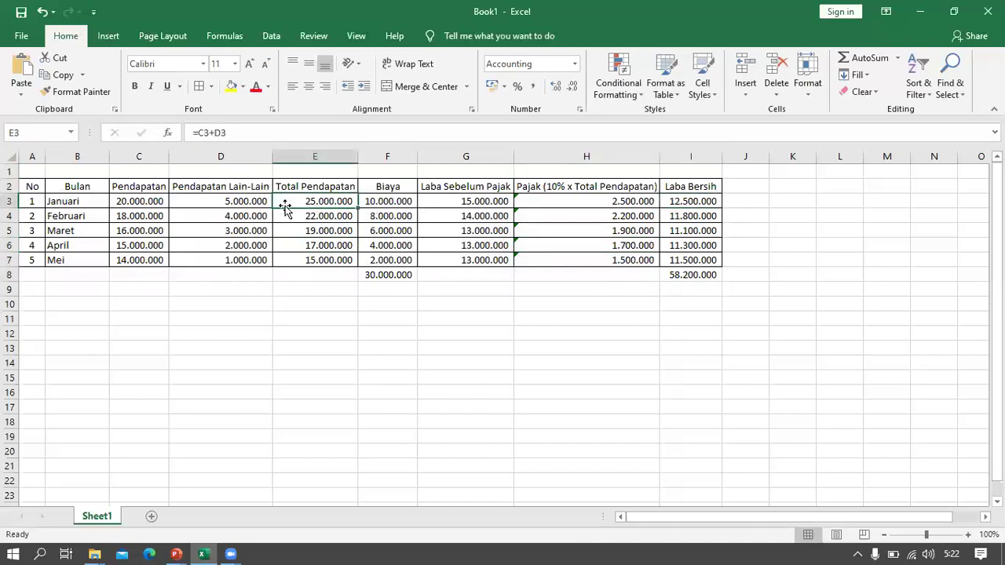
{"action": "left_click", "coordinate": [176, 215]}
{"action": "left_click", "coordinate": [180, 231]}
{"action": "left_click", "coordinate": [306, 232]}
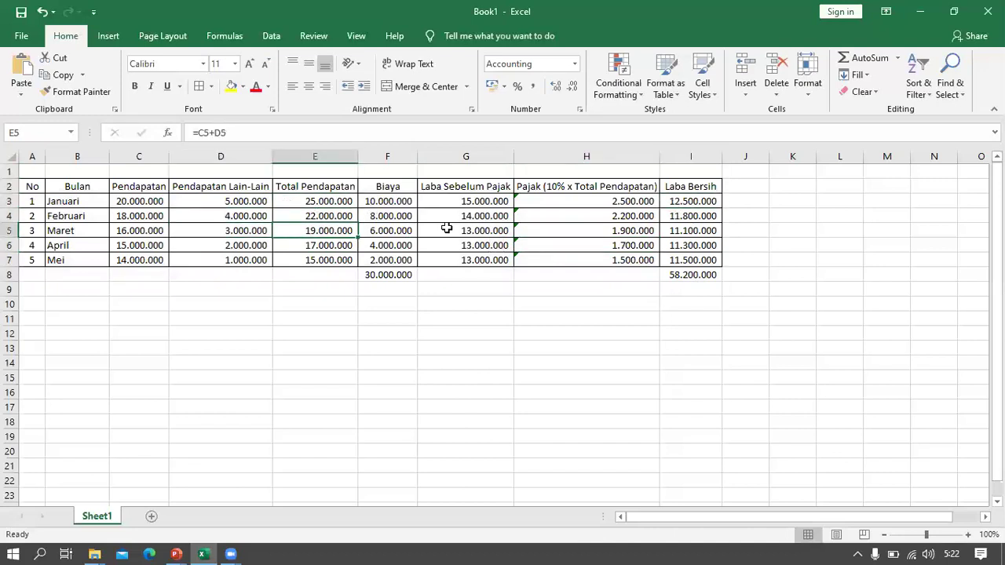
{"action": "left_click", "coordinate": [451, 228]}
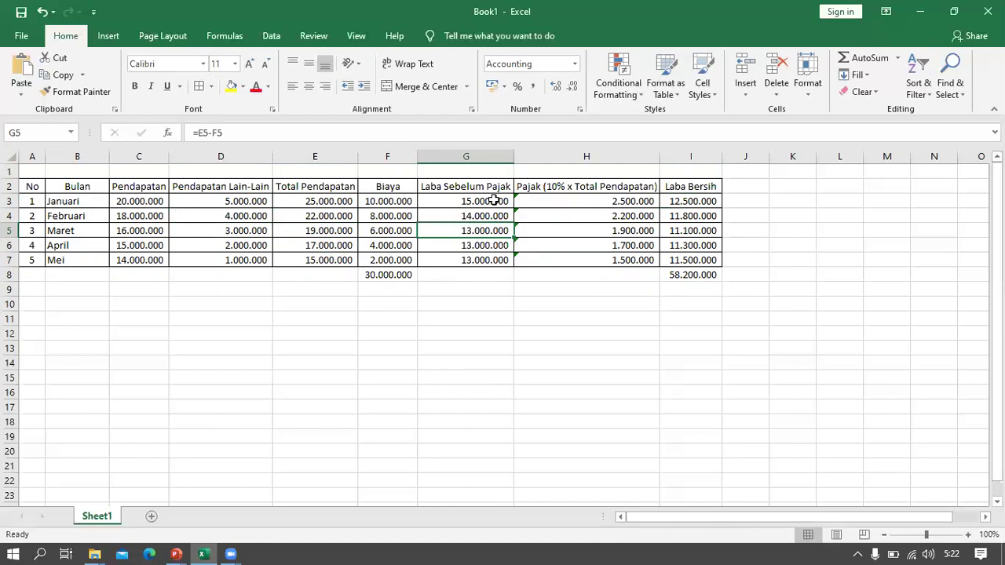